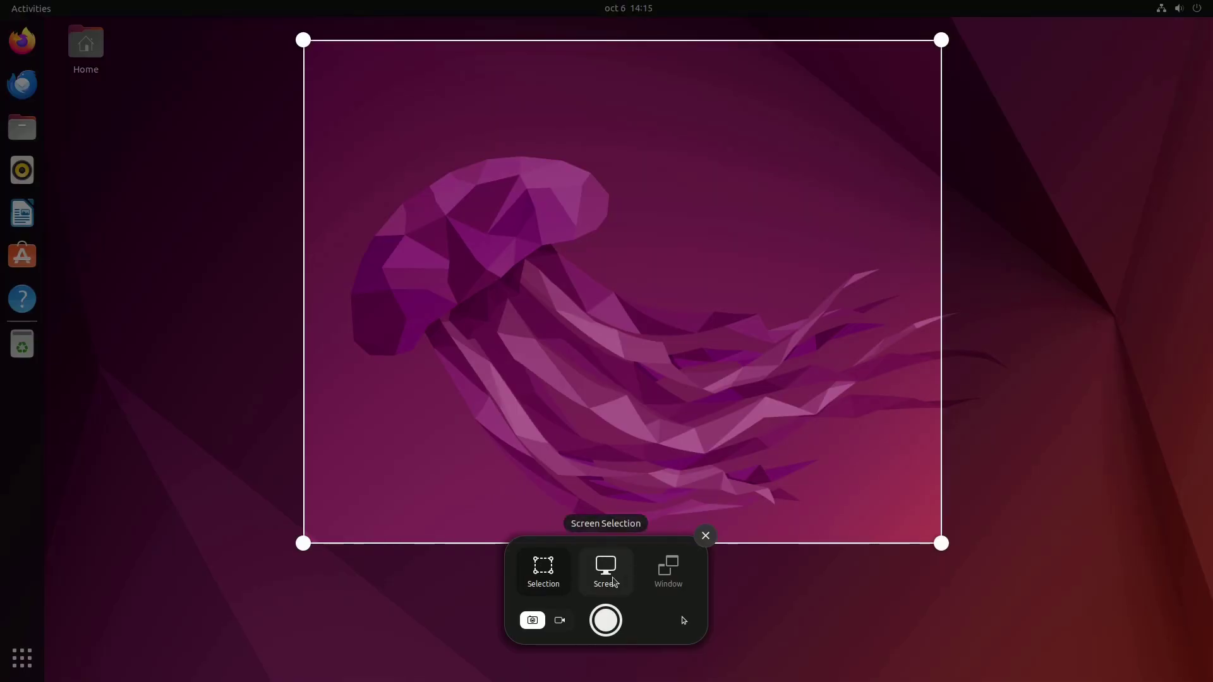
# Step: Switch the screenshot panel from Selection to Screen capture mode
pyautogui.click(605, 575)
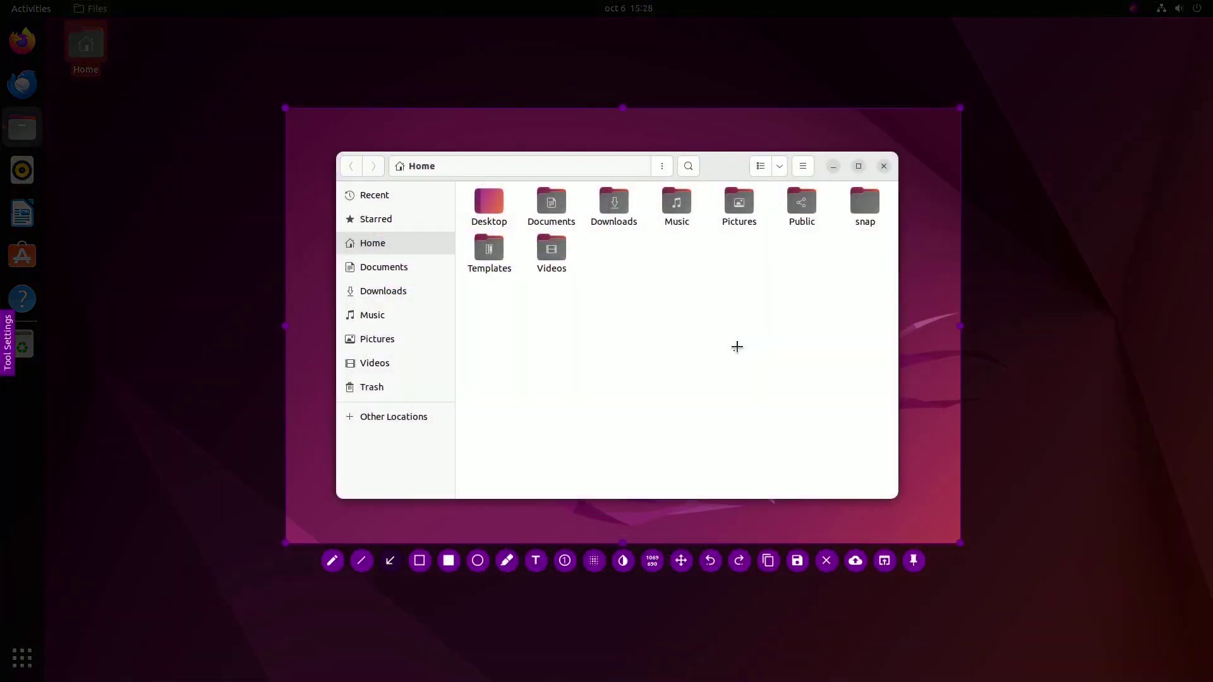
# Step: Draw an arrow to Pictures, label it 'my pics', and box the Desktop-to-Videos folders
pyautogui.moveTo(725, 300); pyautogui.dragTo(735, 235)
pyautogui.write('t')
pyautogui.write('my')
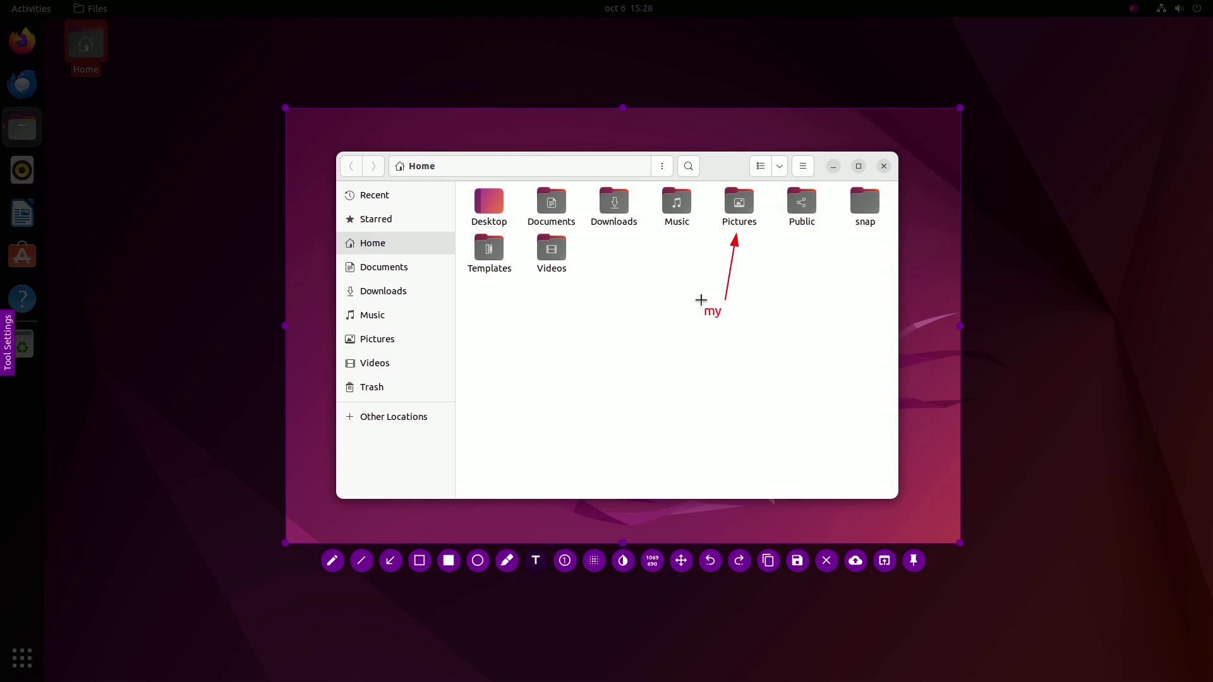
pyautogui.write(' pics')
pyautogui.click(419, 561)
pyautogui.moveTo(458, 177); pyautogui.dragTo(649, 287)
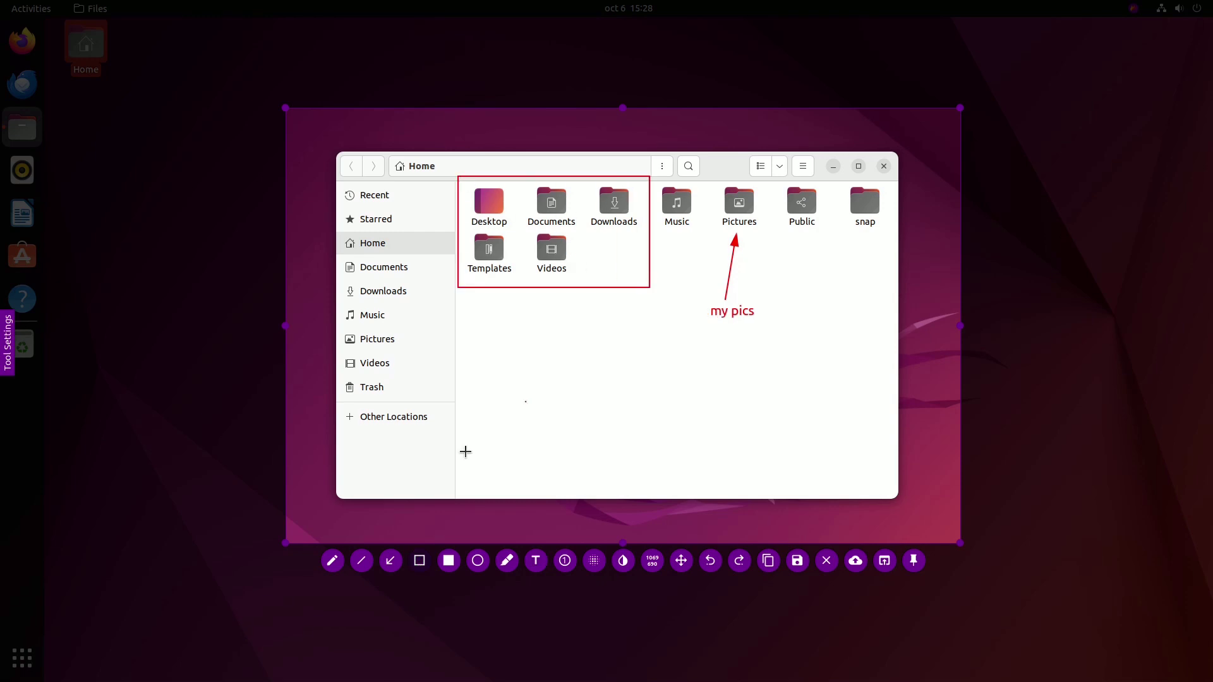
# Step: Loop the sidebar places and add numbered markers 1 and 2 beside the label and box
pyautogui.click(332, 560)
pyautogui.moveTo(345, 256)
pyautogui.mouseDown()
pyautogui.moveTo(378, 254)
pyautogui.moveTo(392, 396)
pyautogui.moveTo(340, 283)
pyautogui.moveTo(344, 256)
pyautogui.mouseUp()
pyautogui.click(565, 561)
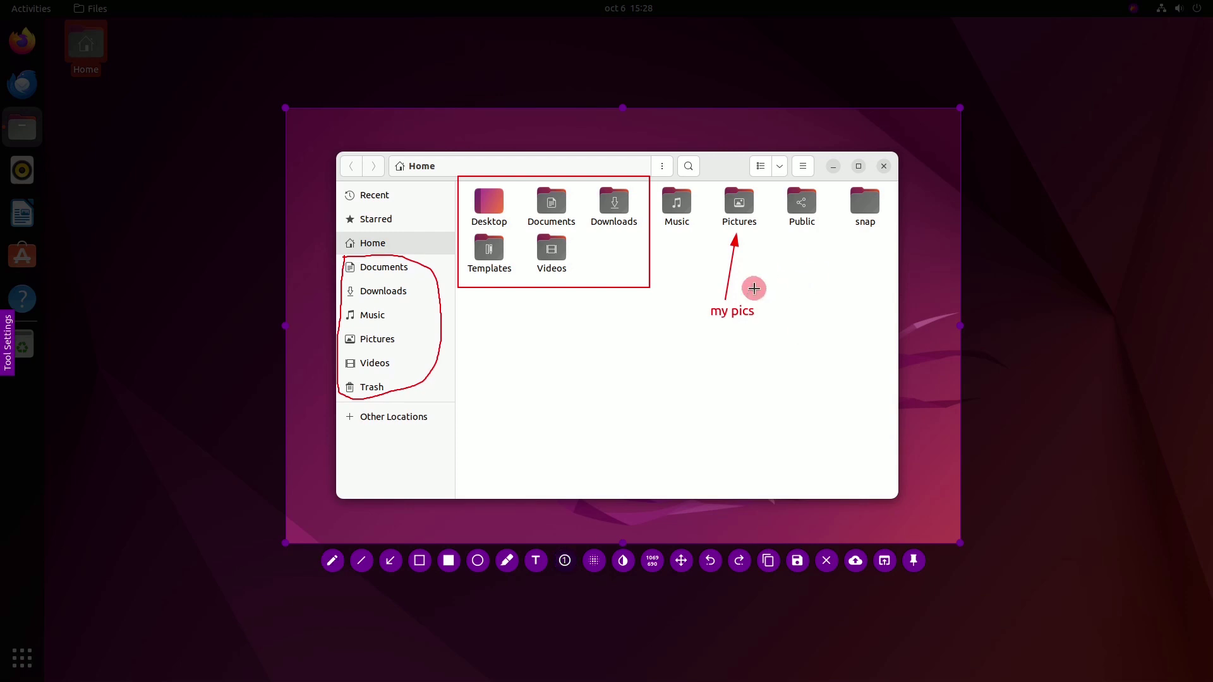
pyautogui.click(753, 288)
pyautogui.click(610, 261)
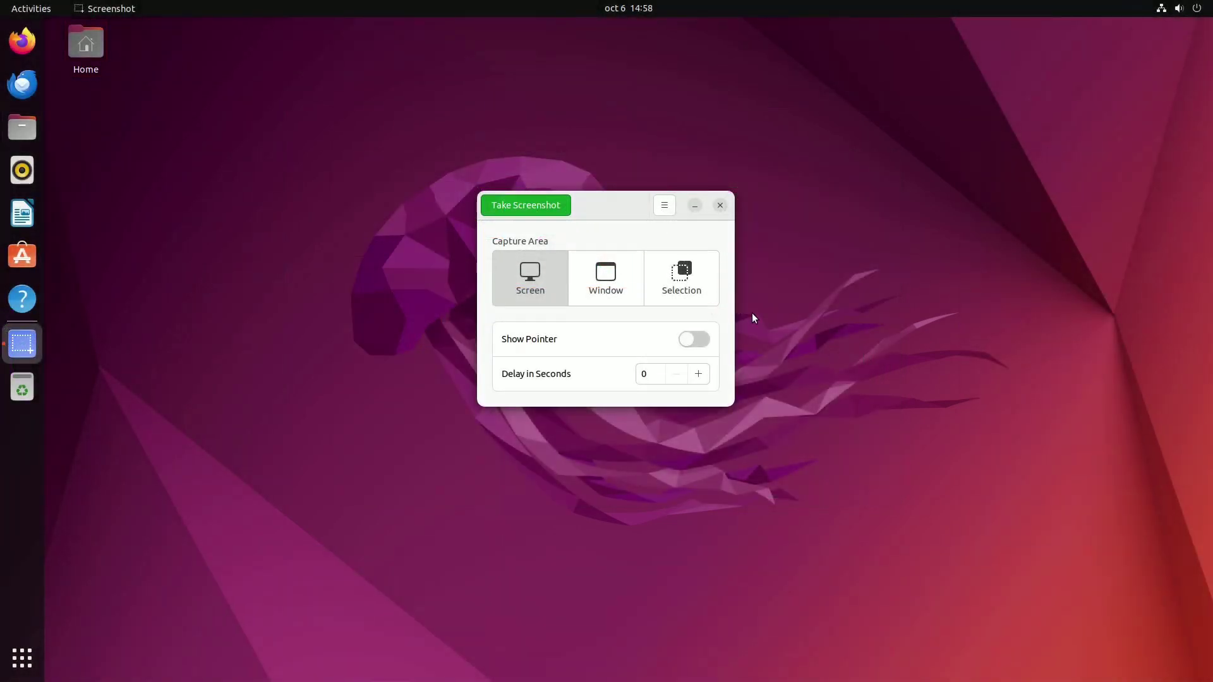
# Step: Cycle the capture area through Window and Selection, then back to Screen
pyautogui.click(590, 281)
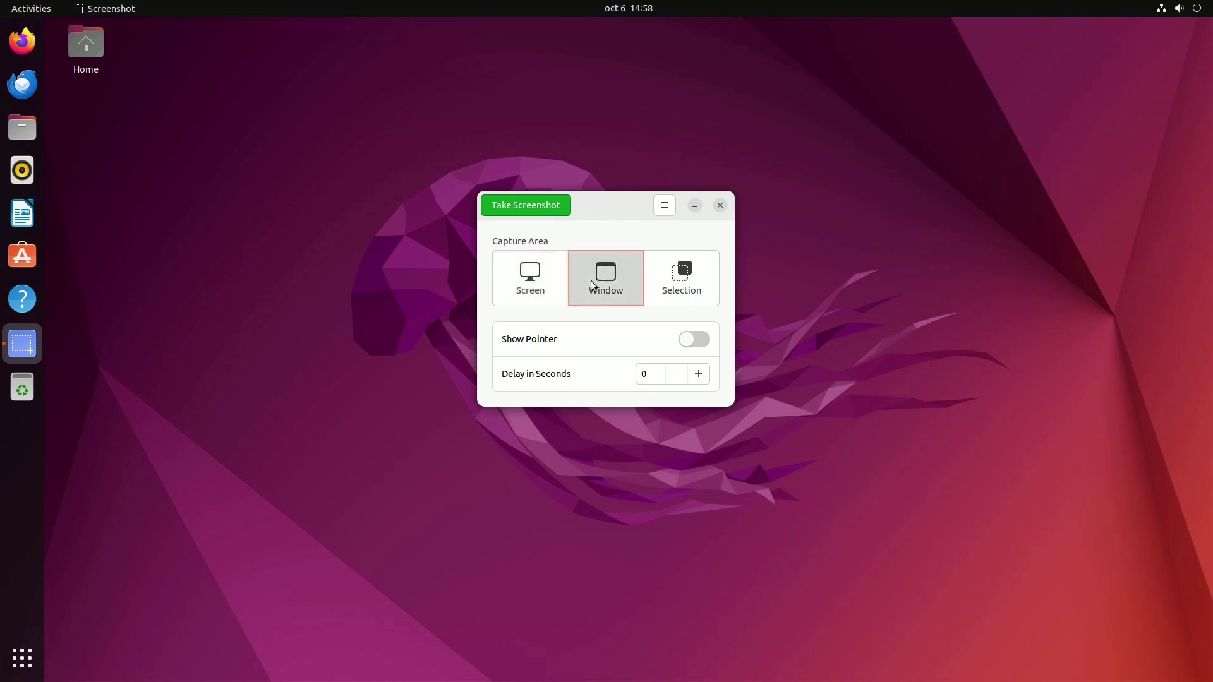
pyautogui.click(681, 283)
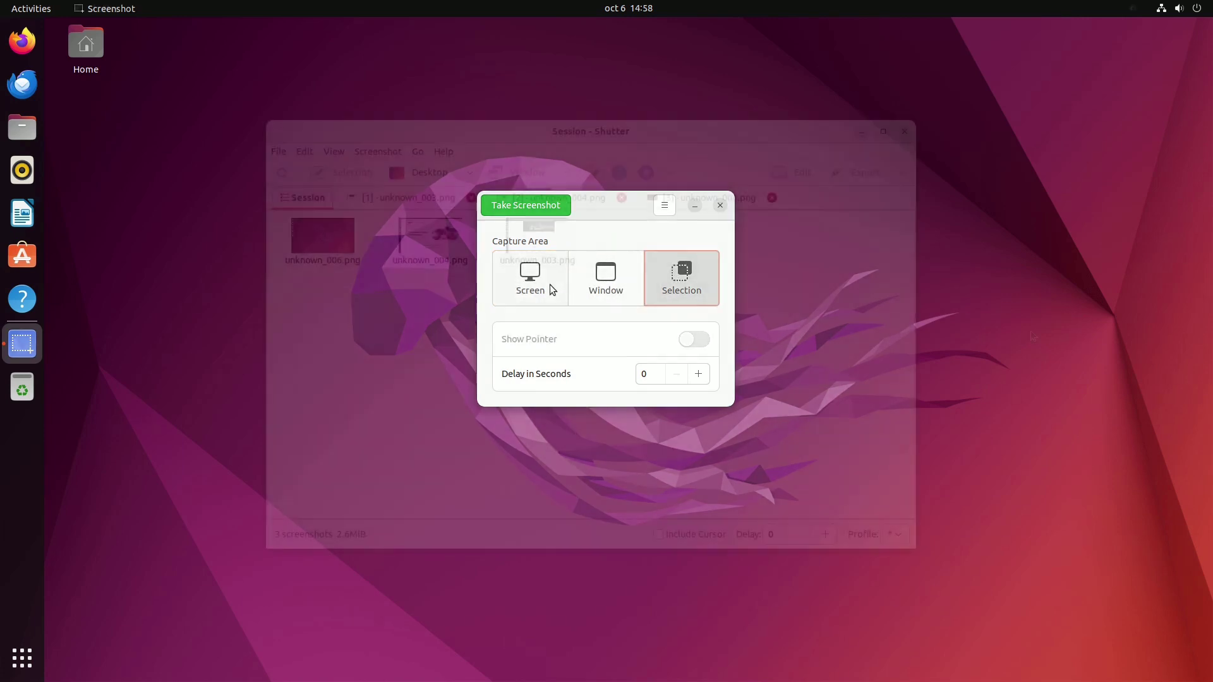
pyautogui.click(551, 288)
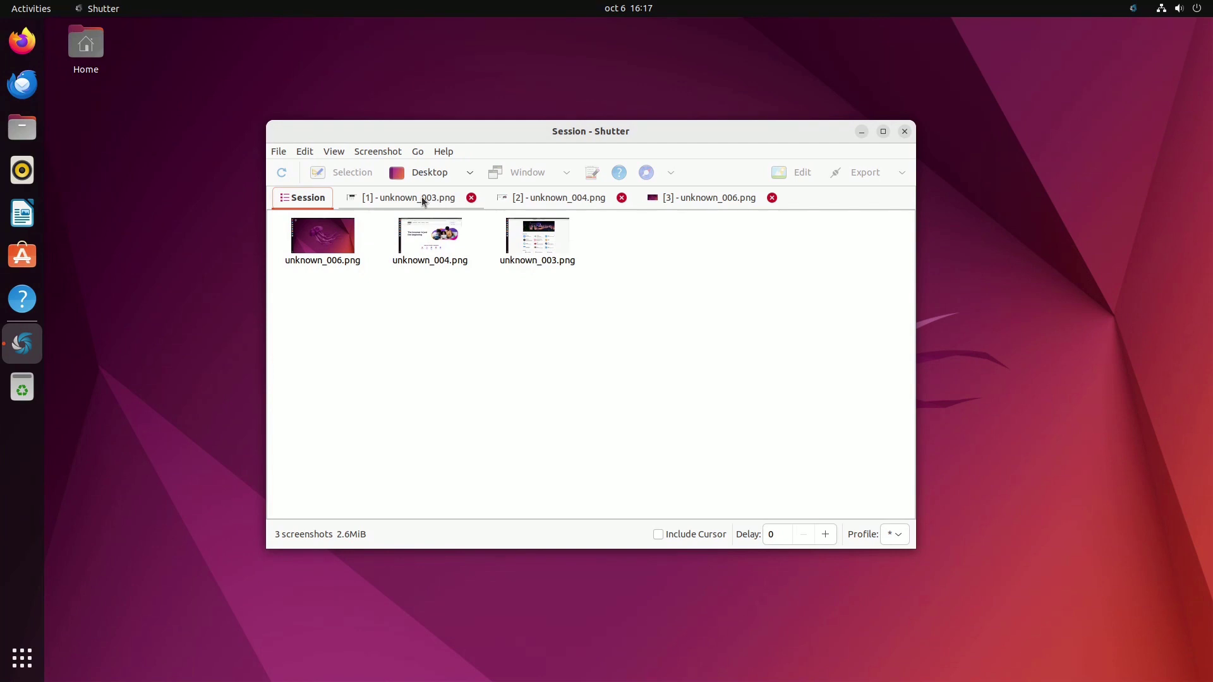
# Step: View the screenshots unknown_003.png, unknown_004.png and unknown_006.png in turn
pyautogui.click(423, 201)
pyautogui.click(567, 201)
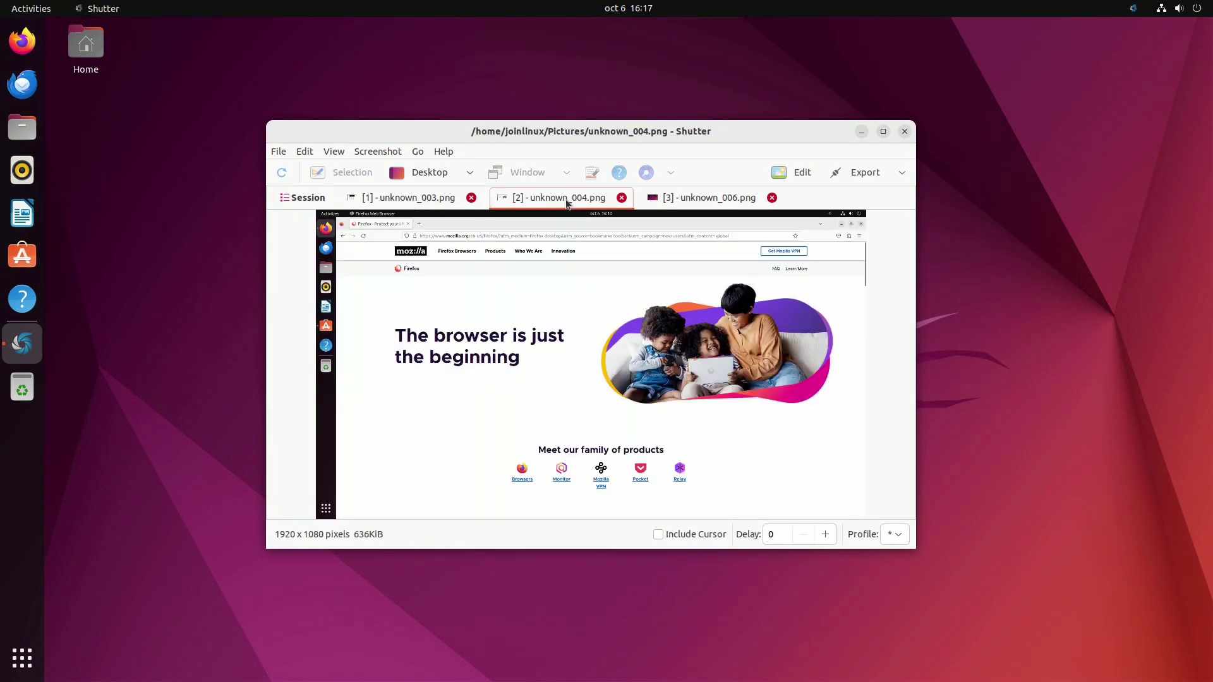
pyautogui.click(651, 197)
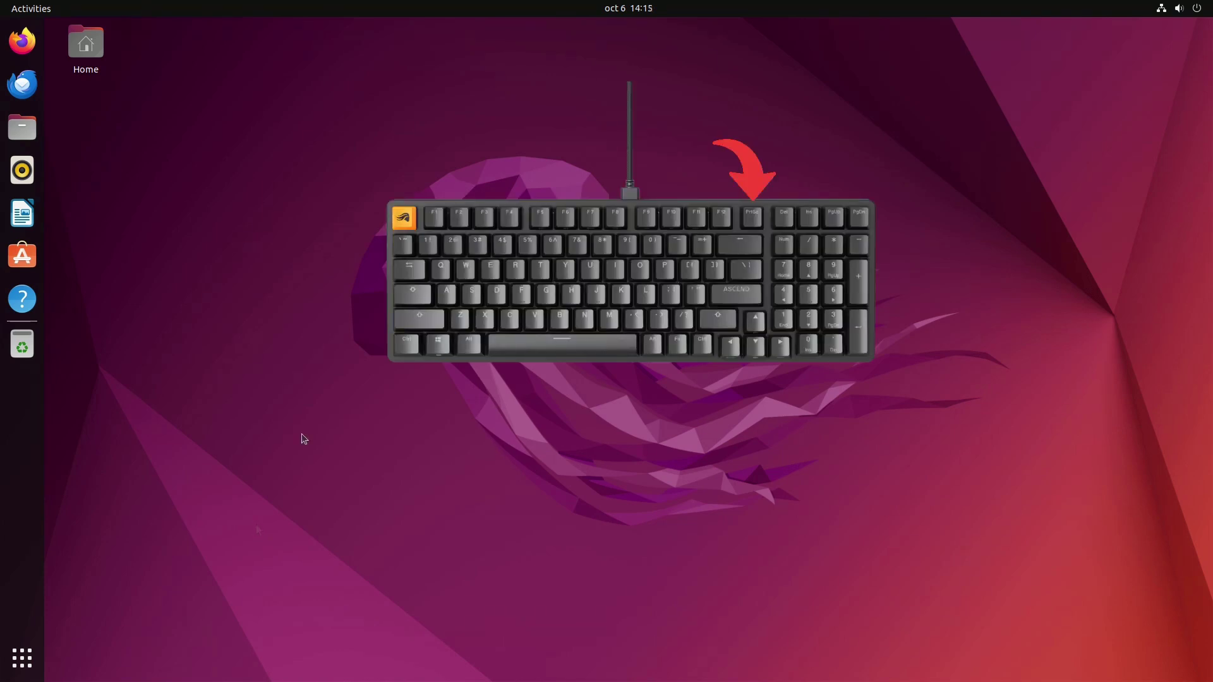
# Step: Bring up the GNOME screenshot overlay with the Print key
pyautogui.press('Print')
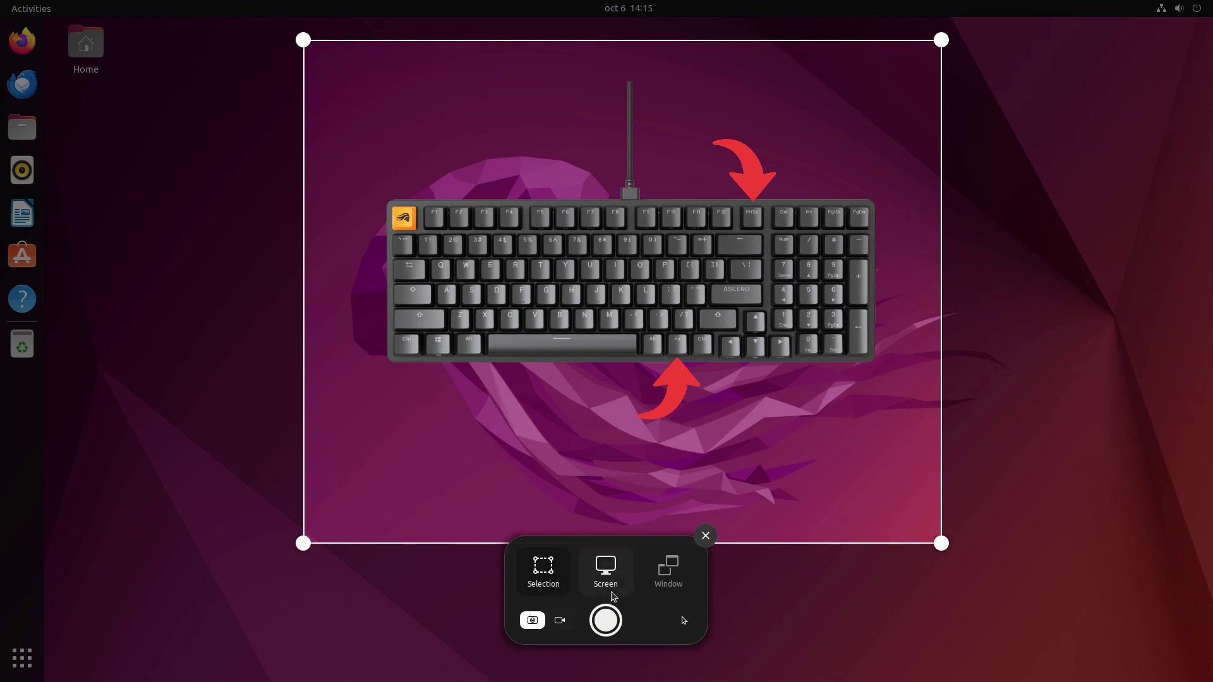
# Step: Capture the whole desktop in Screen mode, then grab it again directly with Shift+Print
pyautogui.click(611, 574)
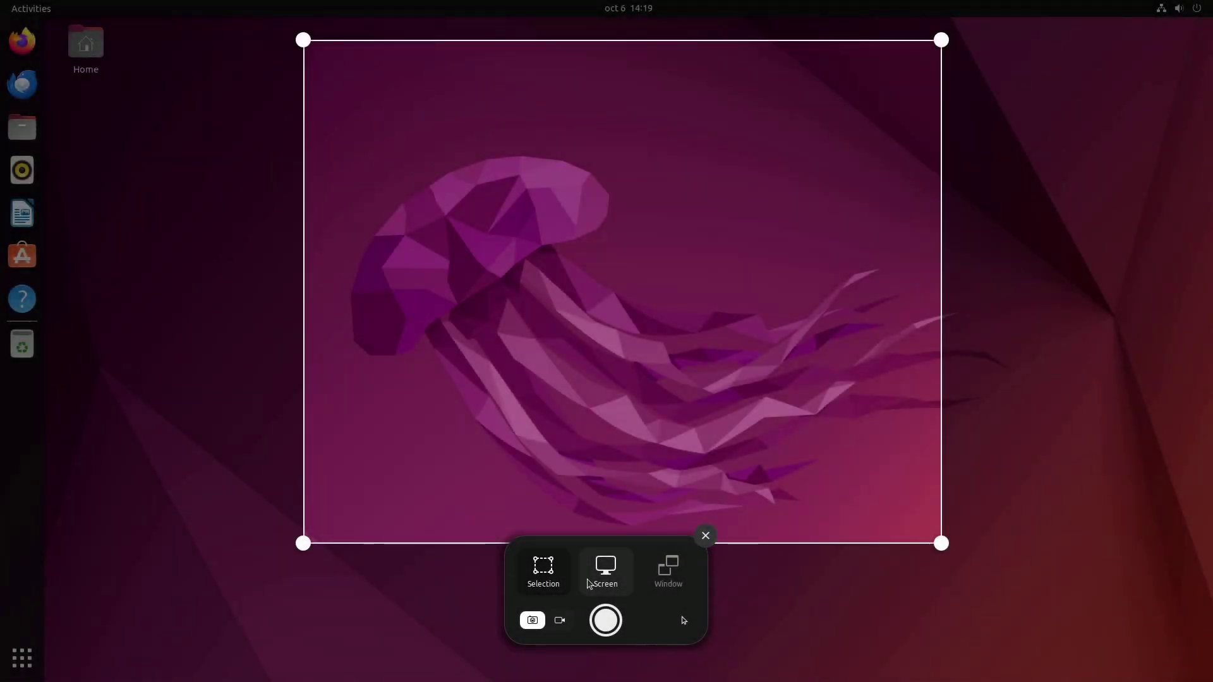
pyautogui.click(607, 577)
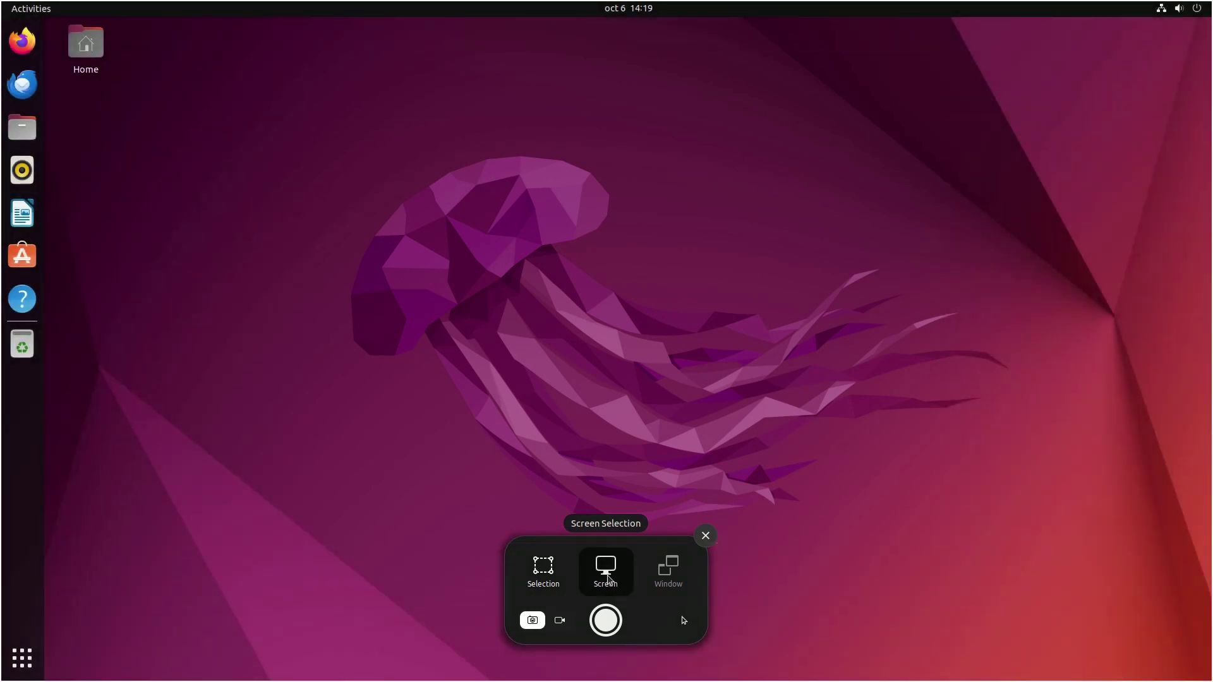
pyautogui.press('Return')
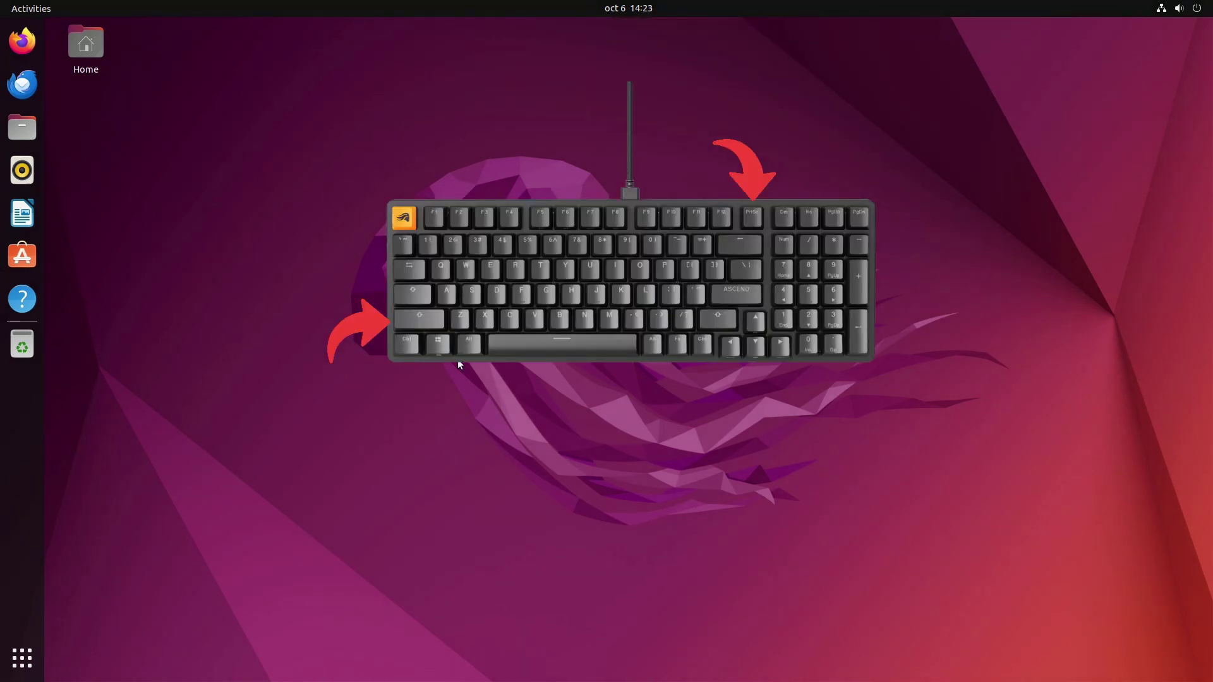
pyautogui.press('shift+Print')
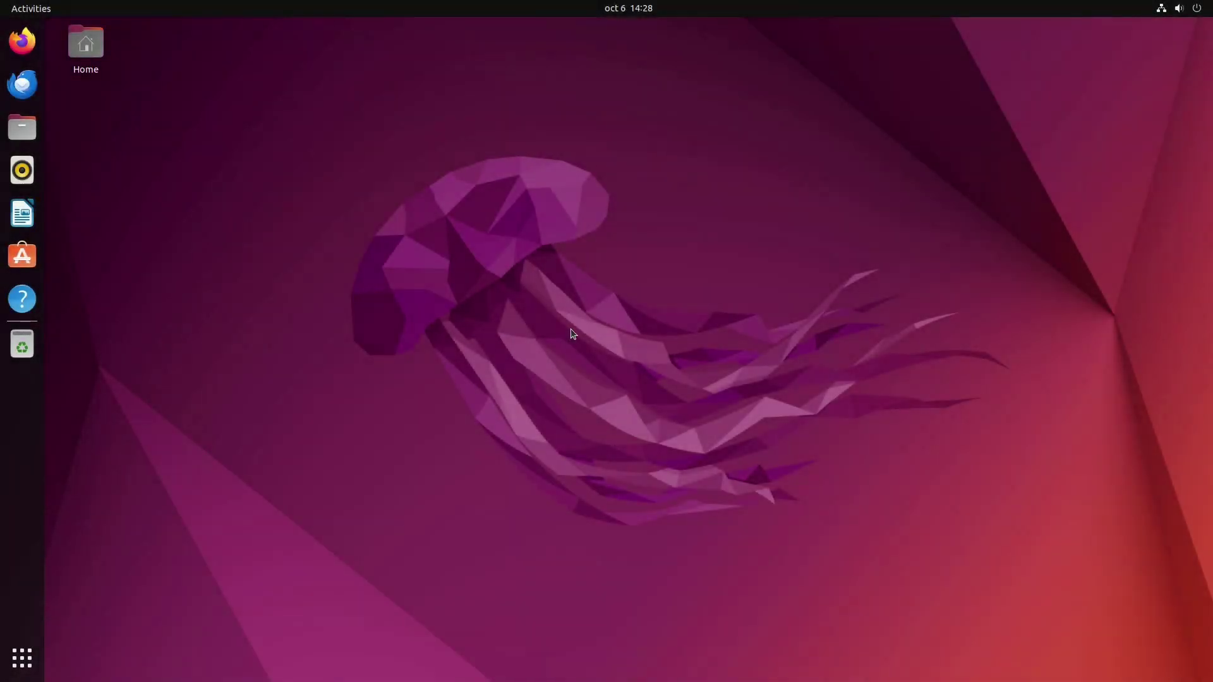
# Step: Open Files on Home and capture only its window in Window mode, then again with Alt+Print
pyautogui.click(25, 126)
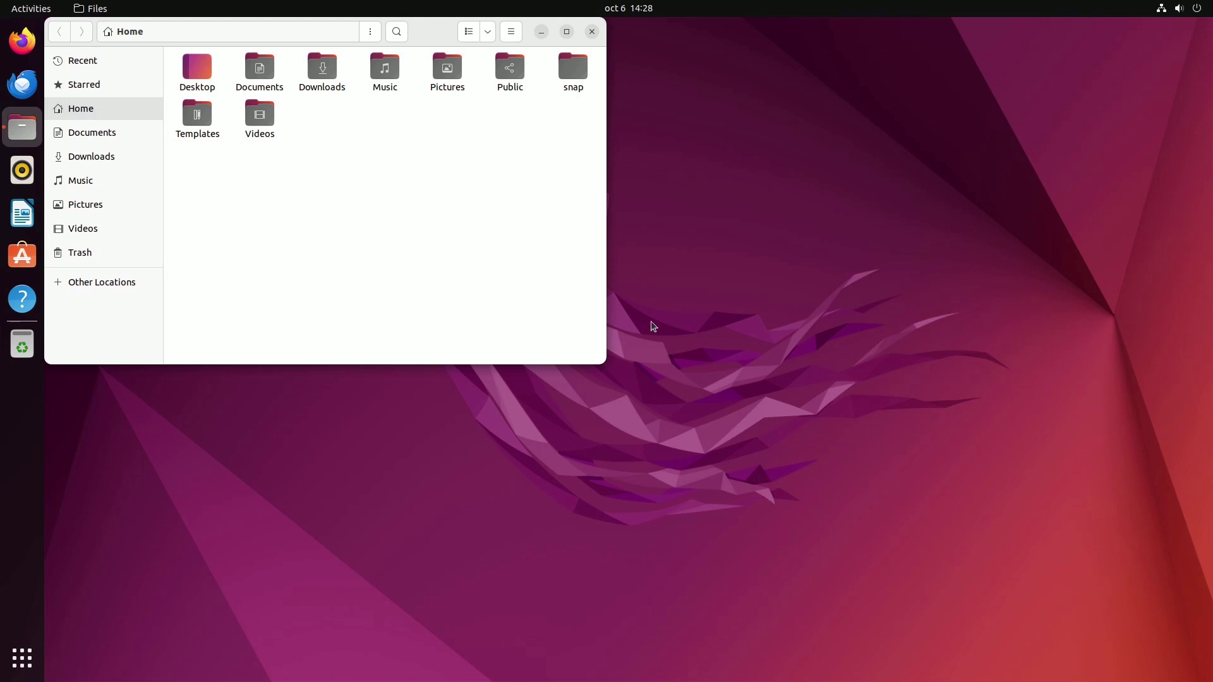
pyautogui.press('Print')
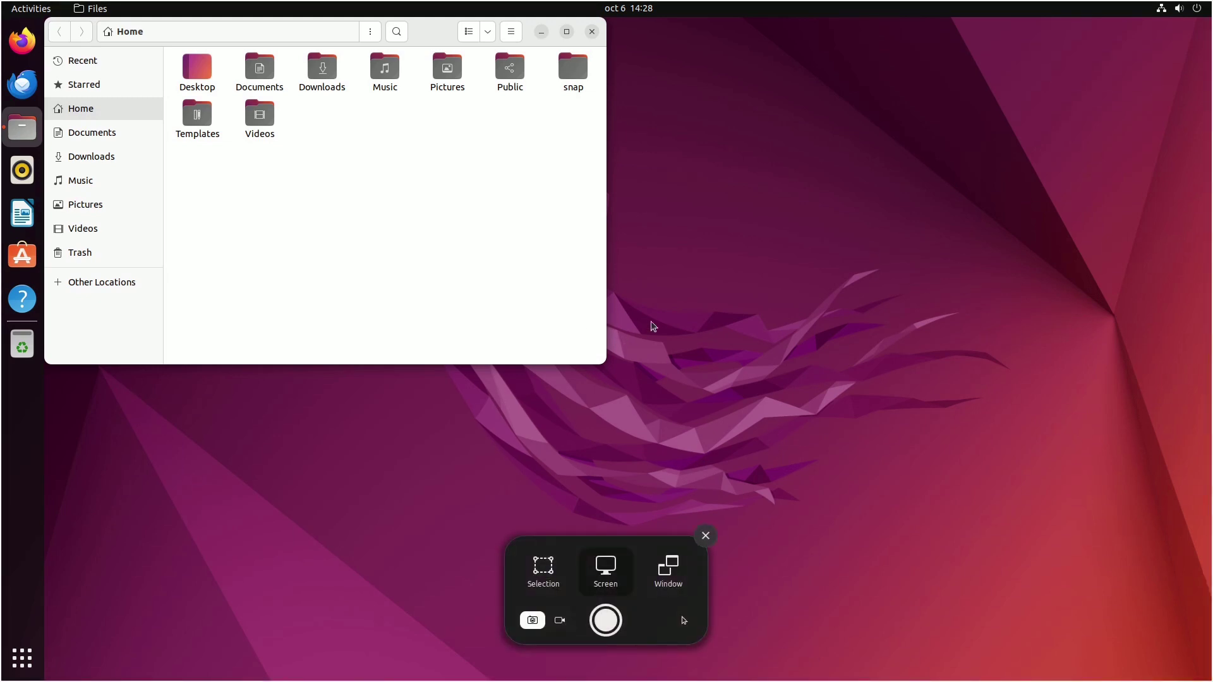
pyautogui.click(670, 571)
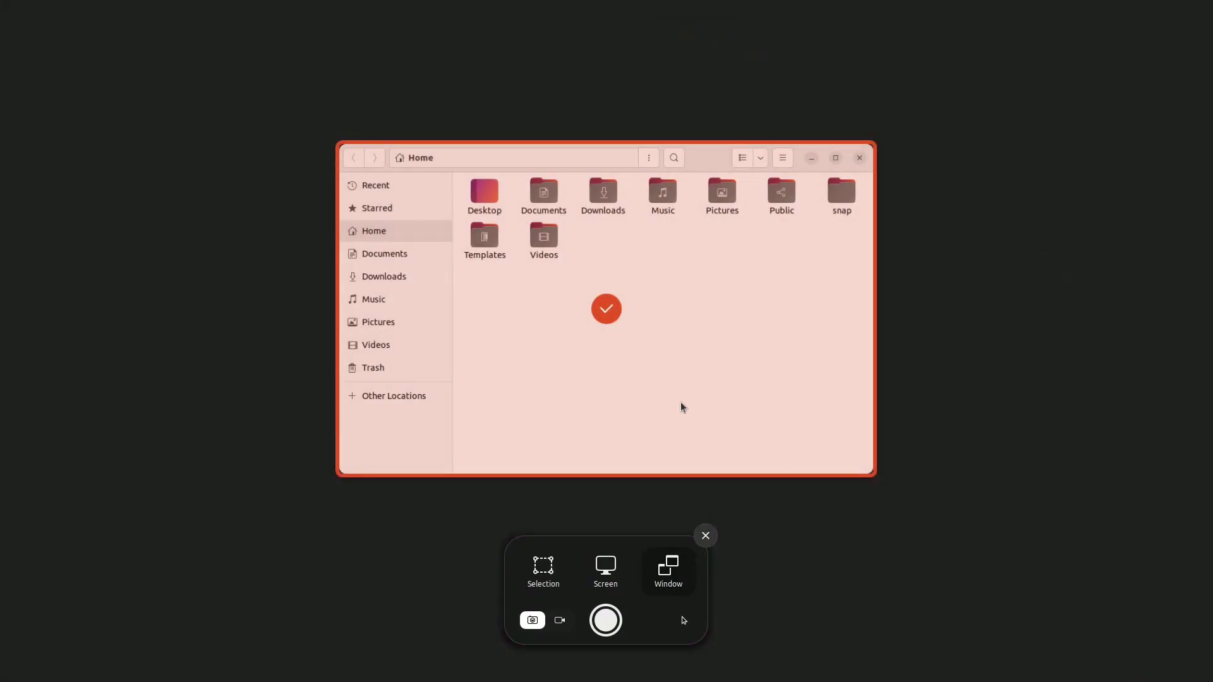
pyautogui.press('Return')
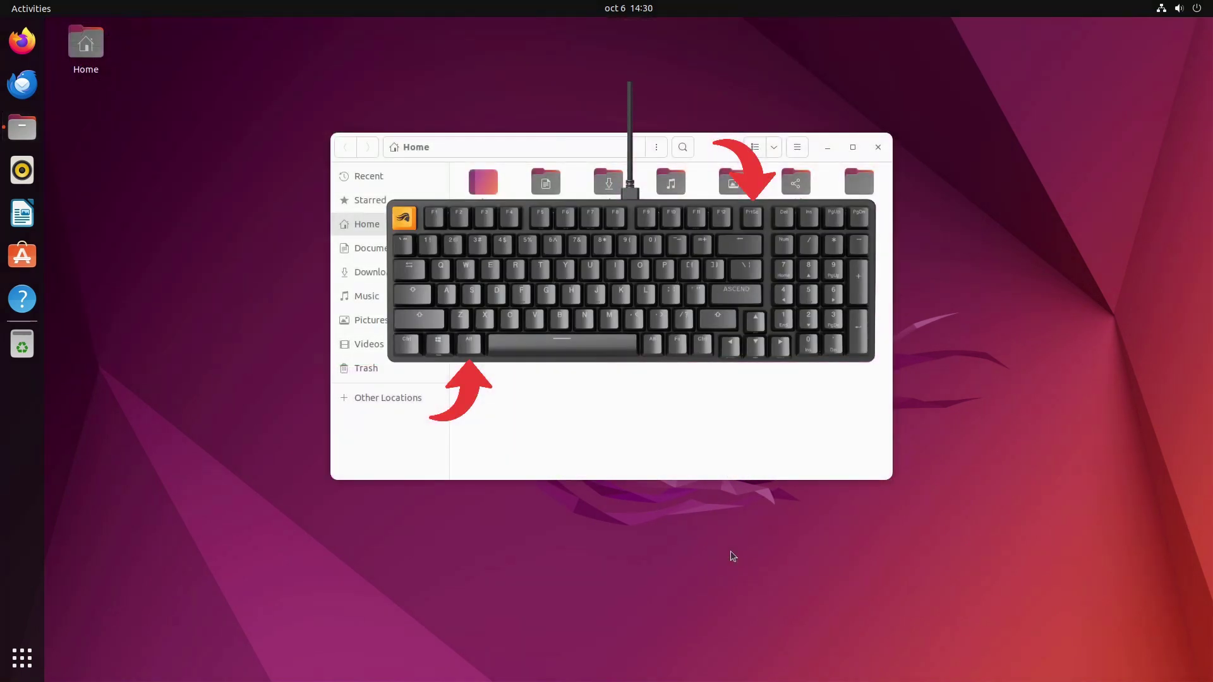
pyautogui.press('alt+Print')
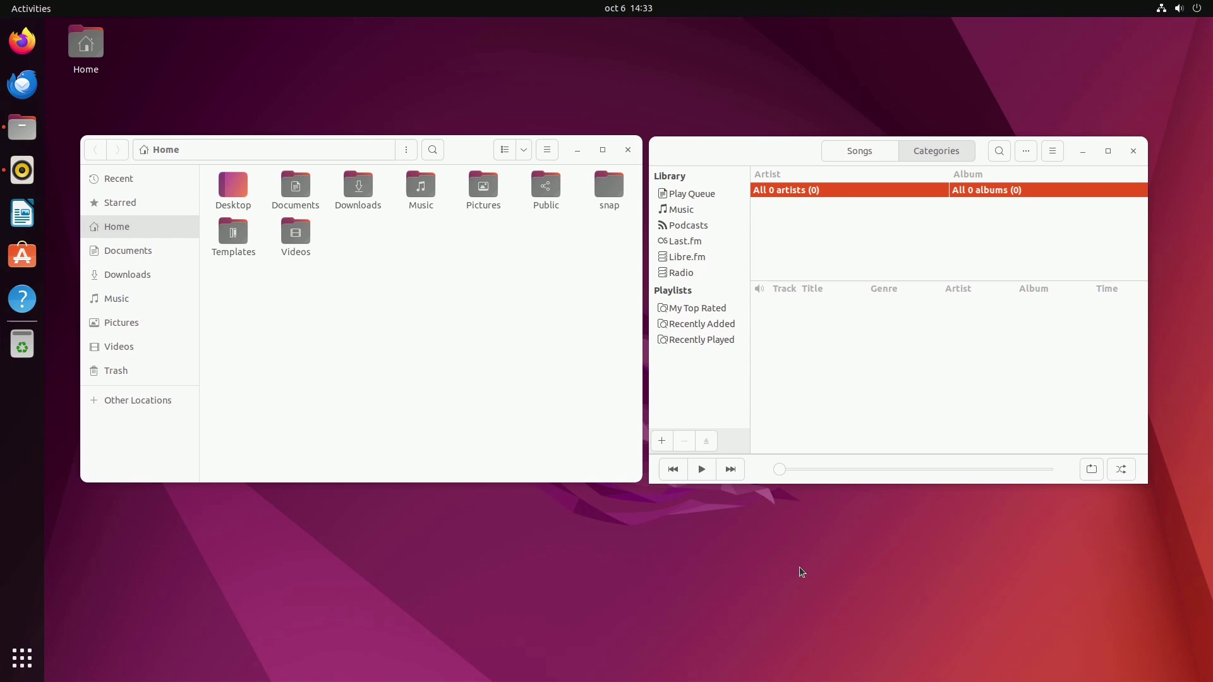
# Step: Capture a dragged area around the Files window to the clipboard
pyautogui.press('Print')
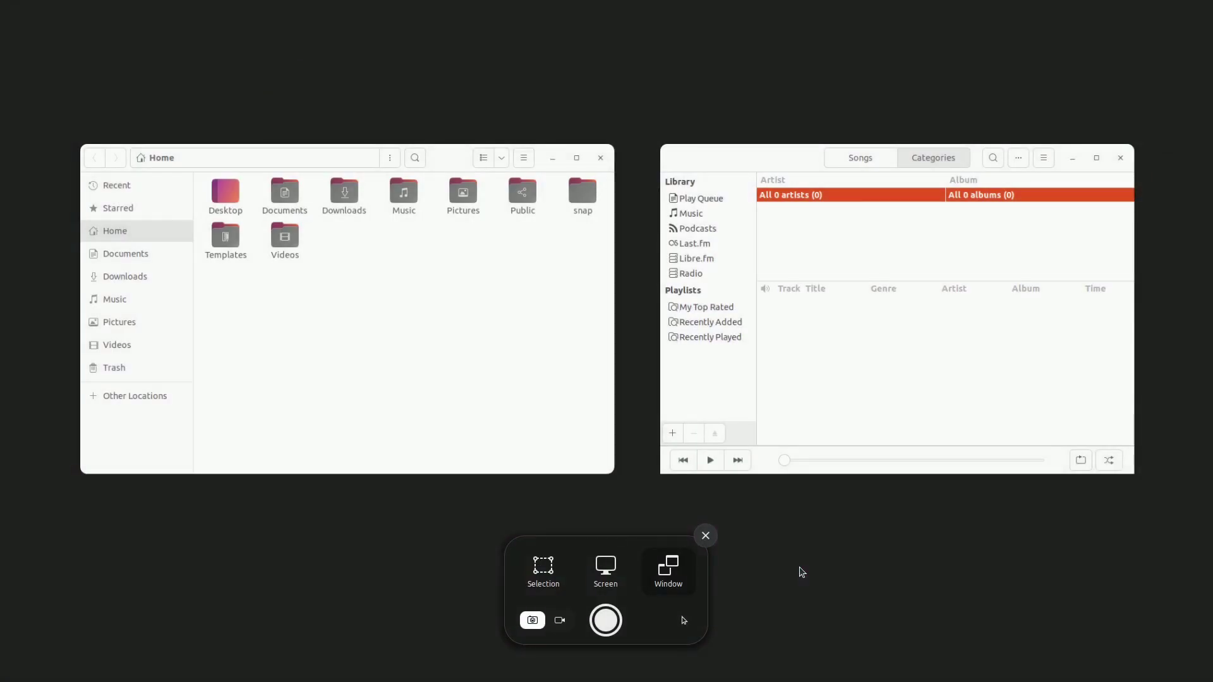
pyautogui.click(546, 574)
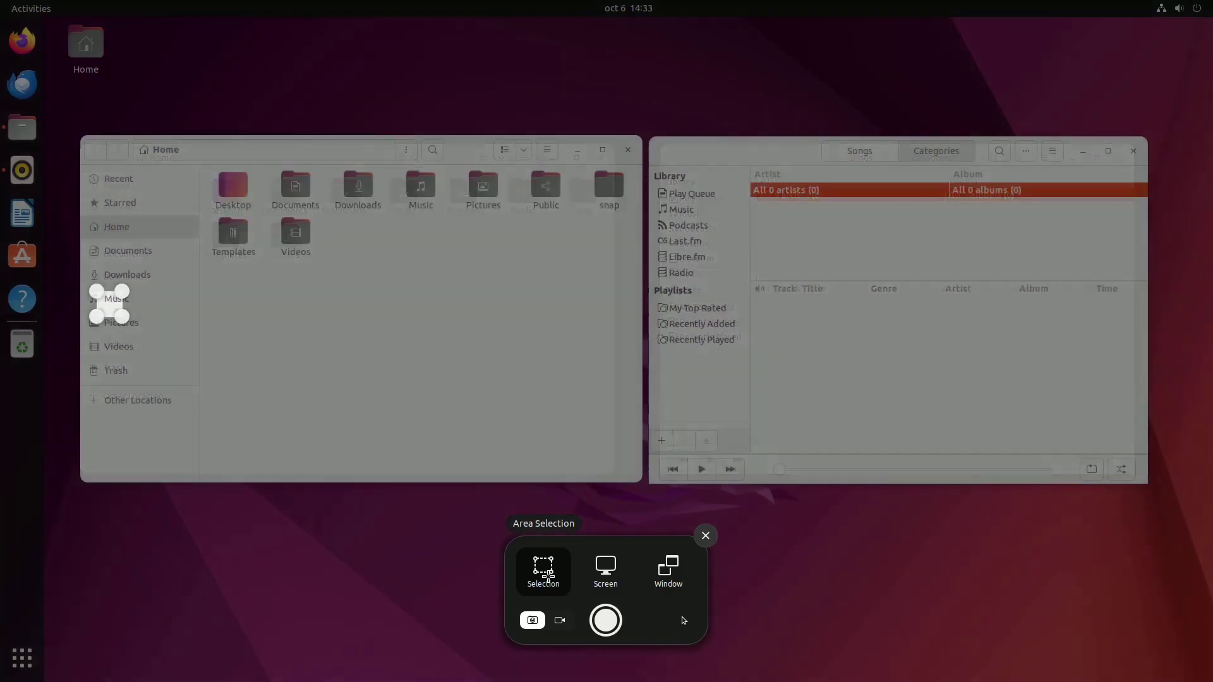
pyautogui.moveTo(67, 123); pyautogui.dragTo(1163, 505)
pyautogui.press('Return')
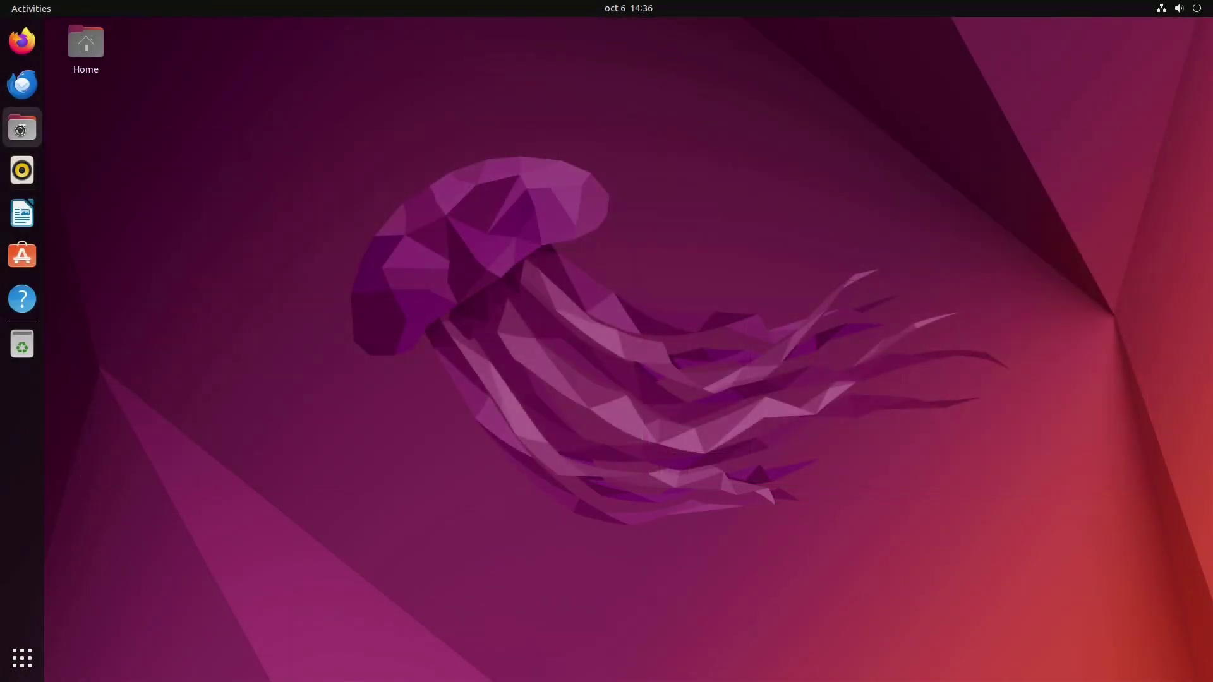
# Step: Open Pictures > Screenshots in Files, then reopen the screenshot overlay
pyautogui.click(23, 131)
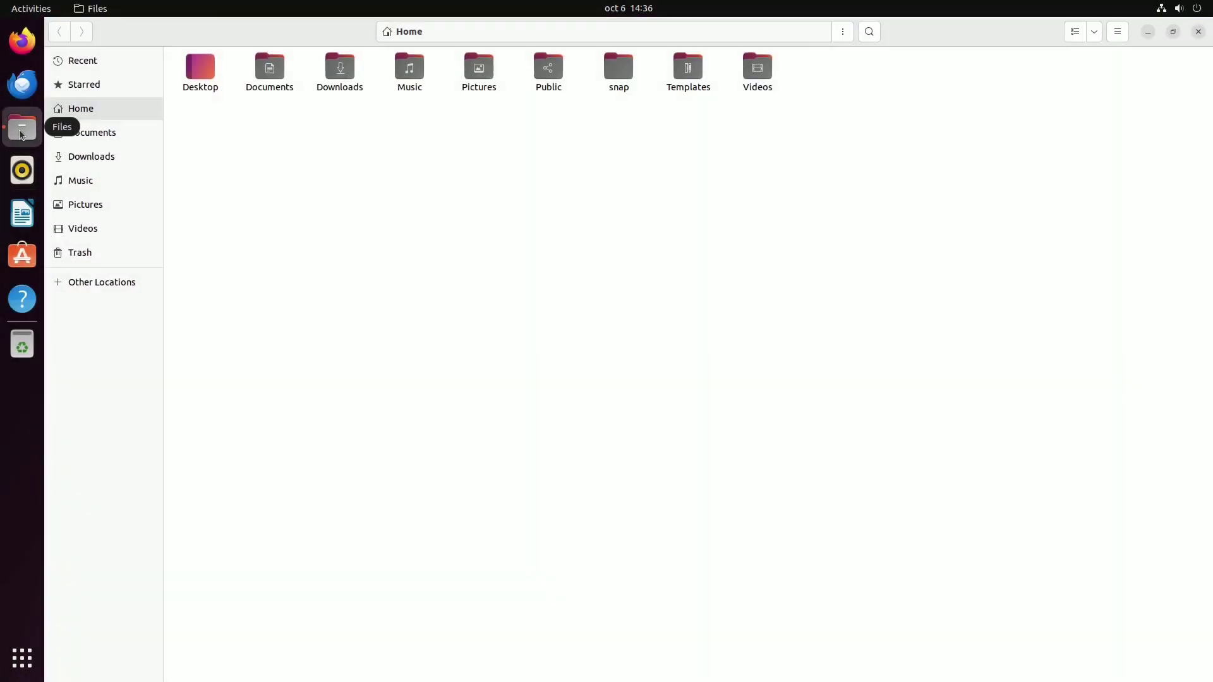
pyautogui.click(100, 211)
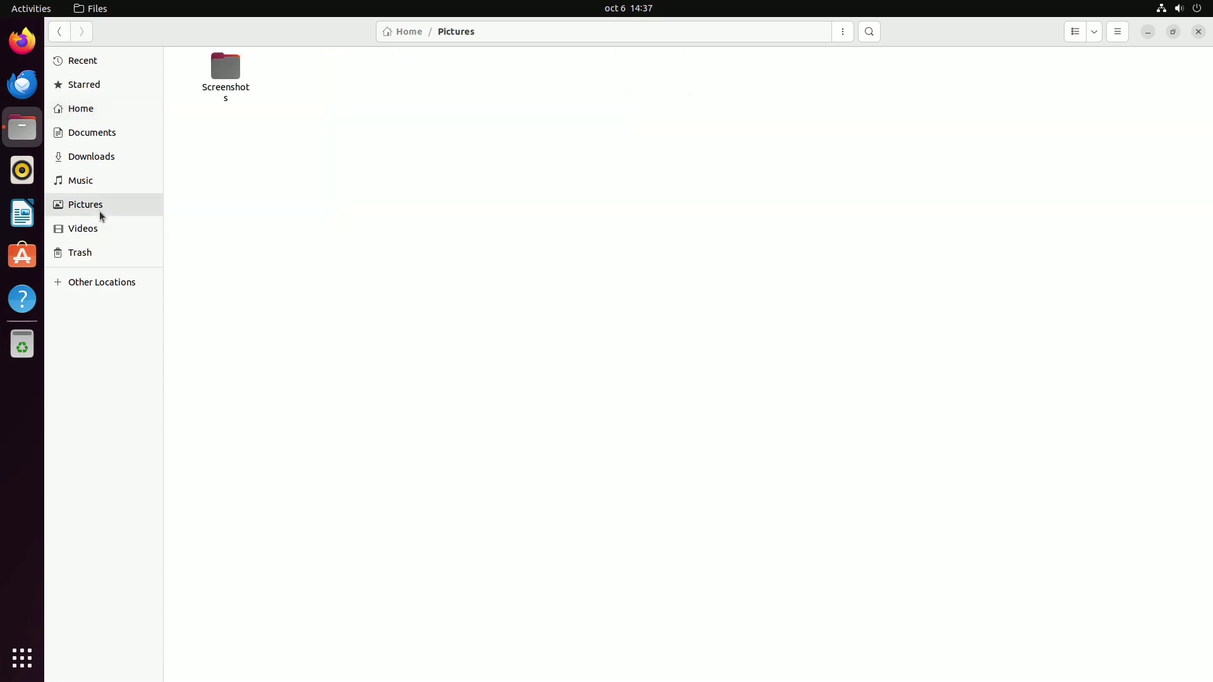
pyautogui.doubleClick(229, 74)
pyautogui.press('Print')
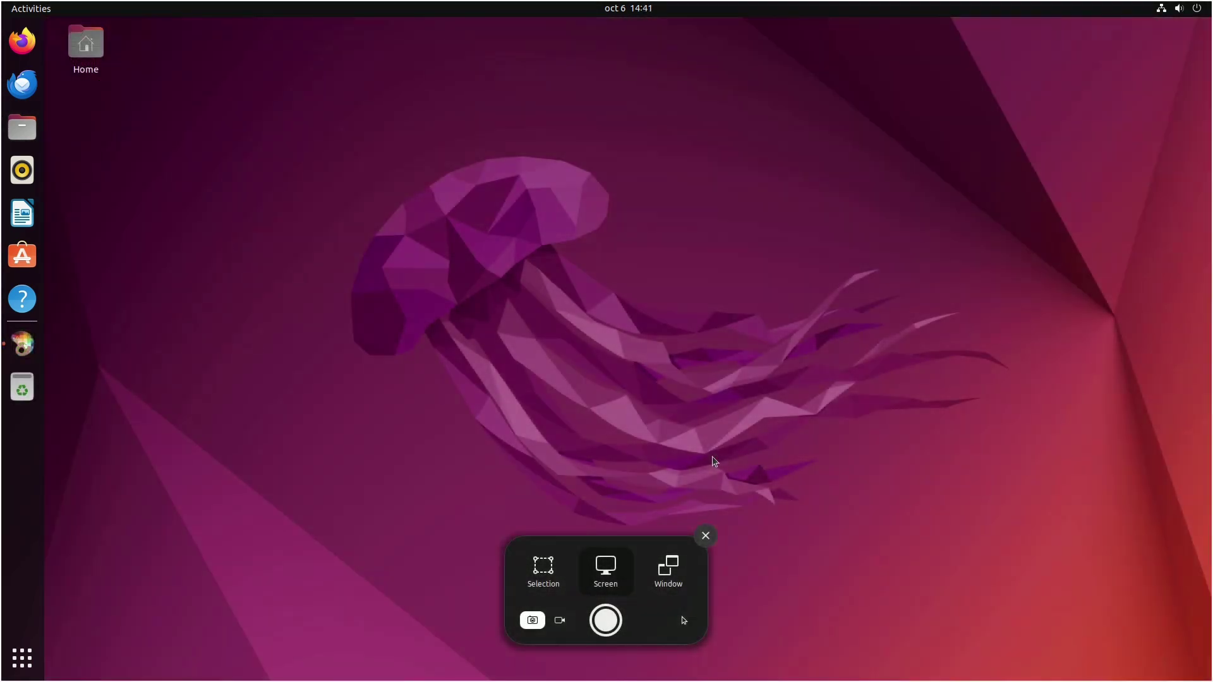
# Step: Capture the full screen and paste it into a new KolourPaint canvas
pyautogui.press('Return')
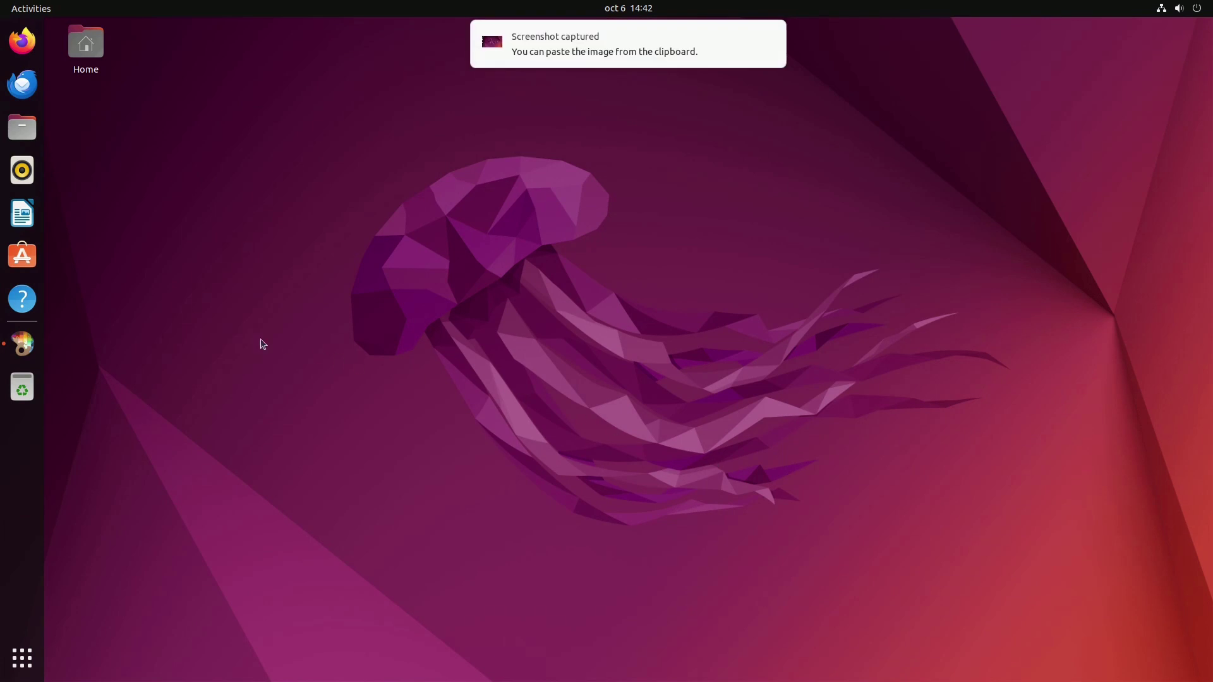
pyautogui.click(22, 344)
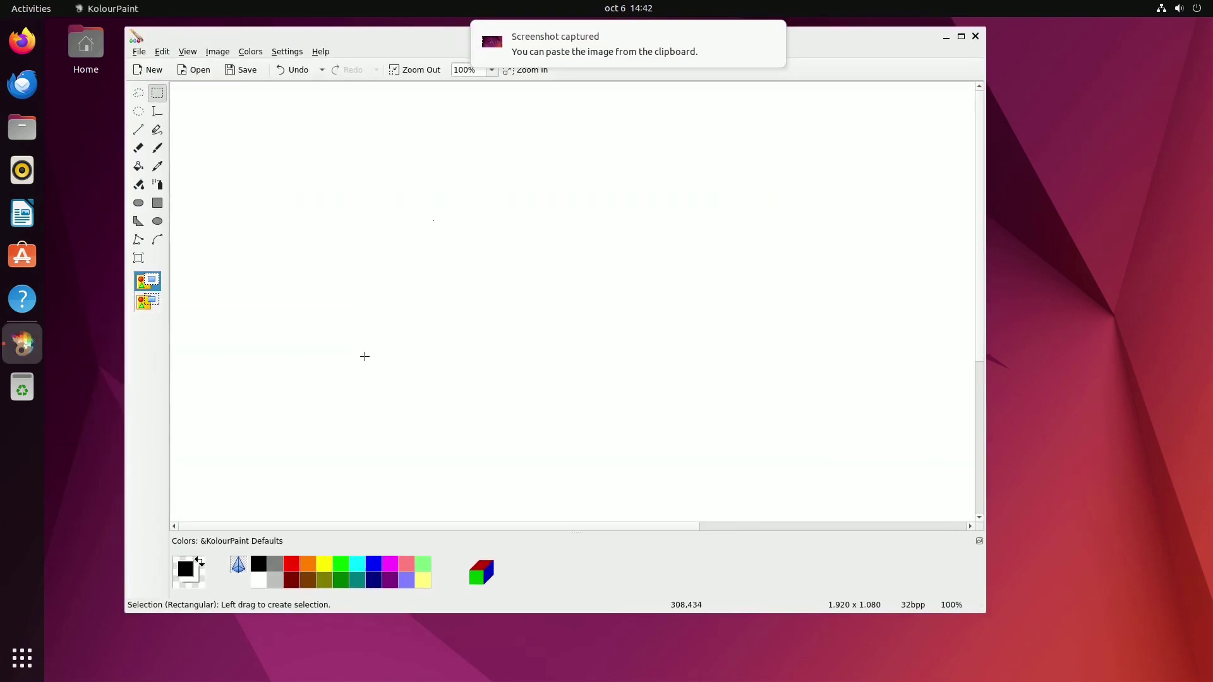
pyautogui.hotkey('ctrl', 'v')
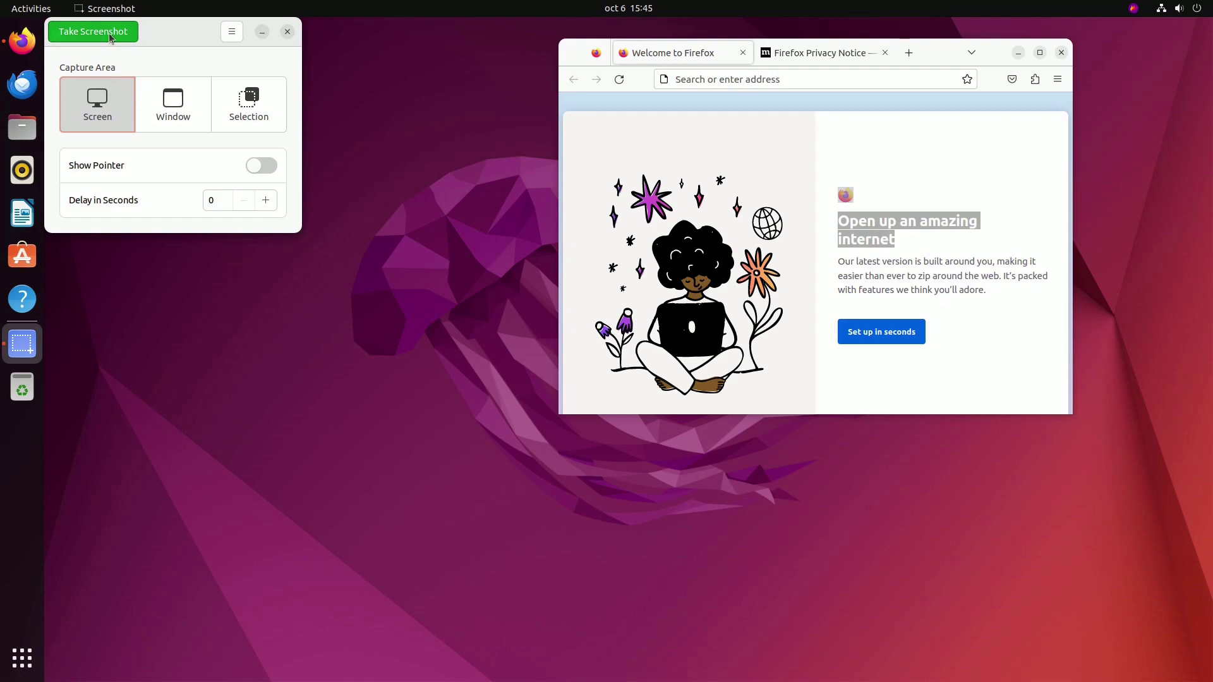
# Step: Preview a full-screen capture, then a Firefox window capture, discarding both
pyautogui.click(93, 32)
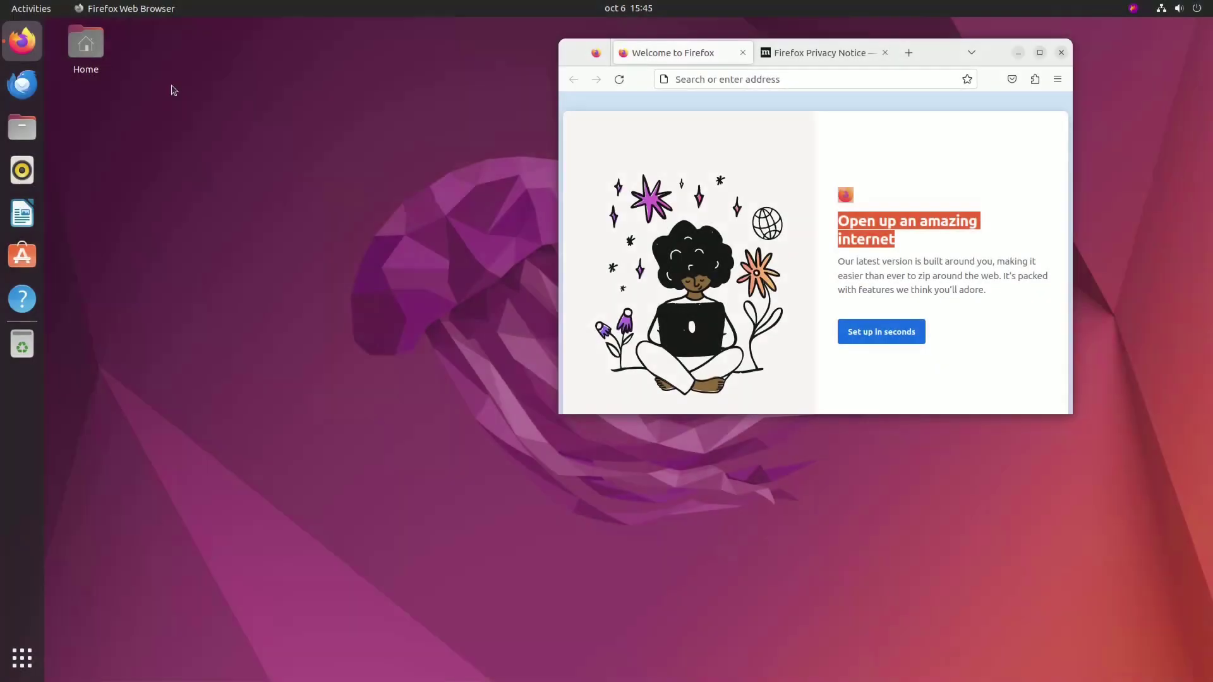
pyautogui.click(79, 34)
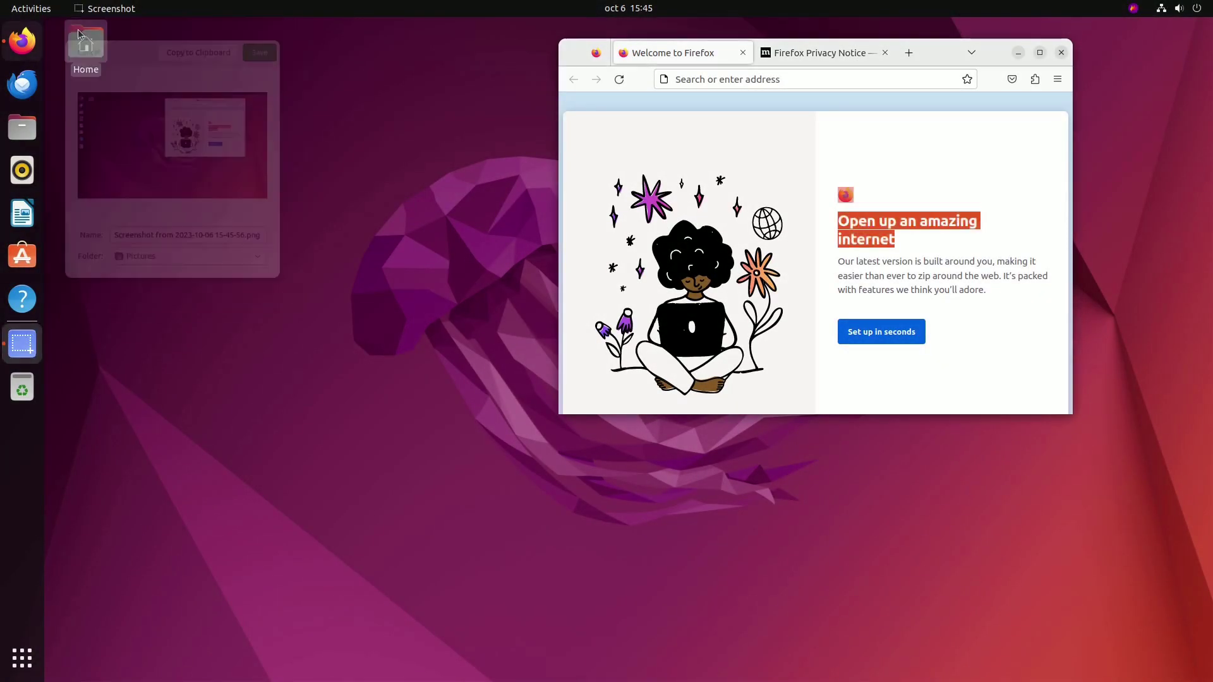
pyautogui.click(155, 103)
pyautogui.click(101, 40)
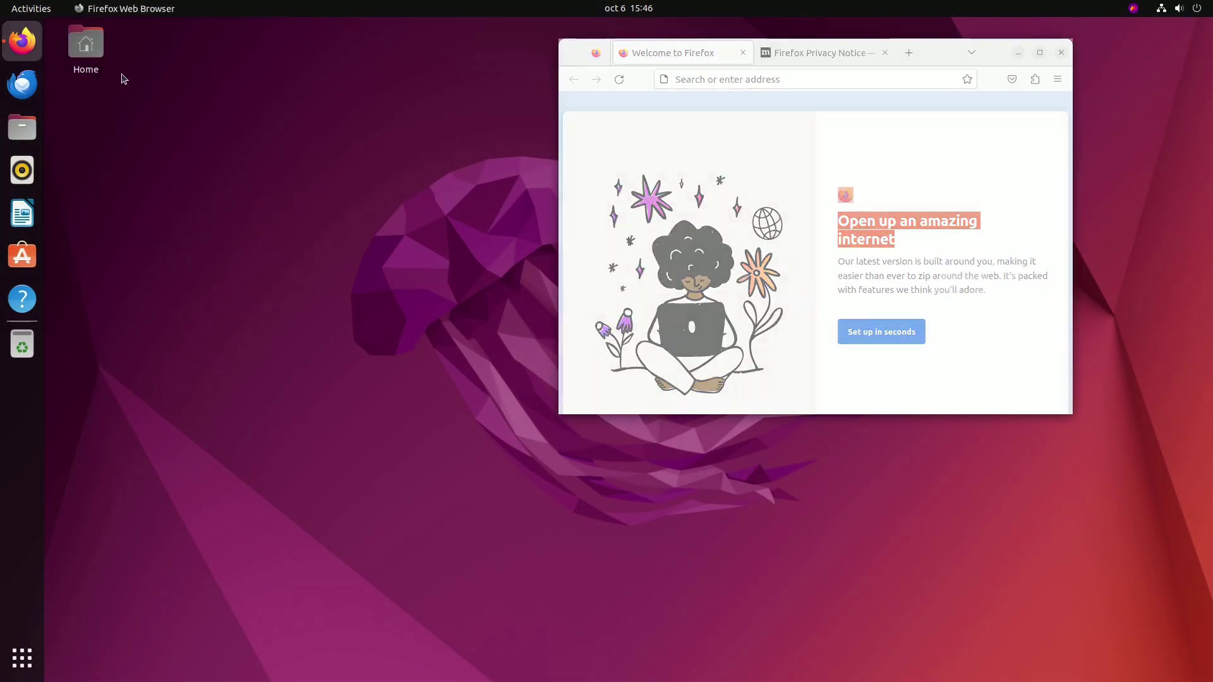
pyautogui.click(81, 38)
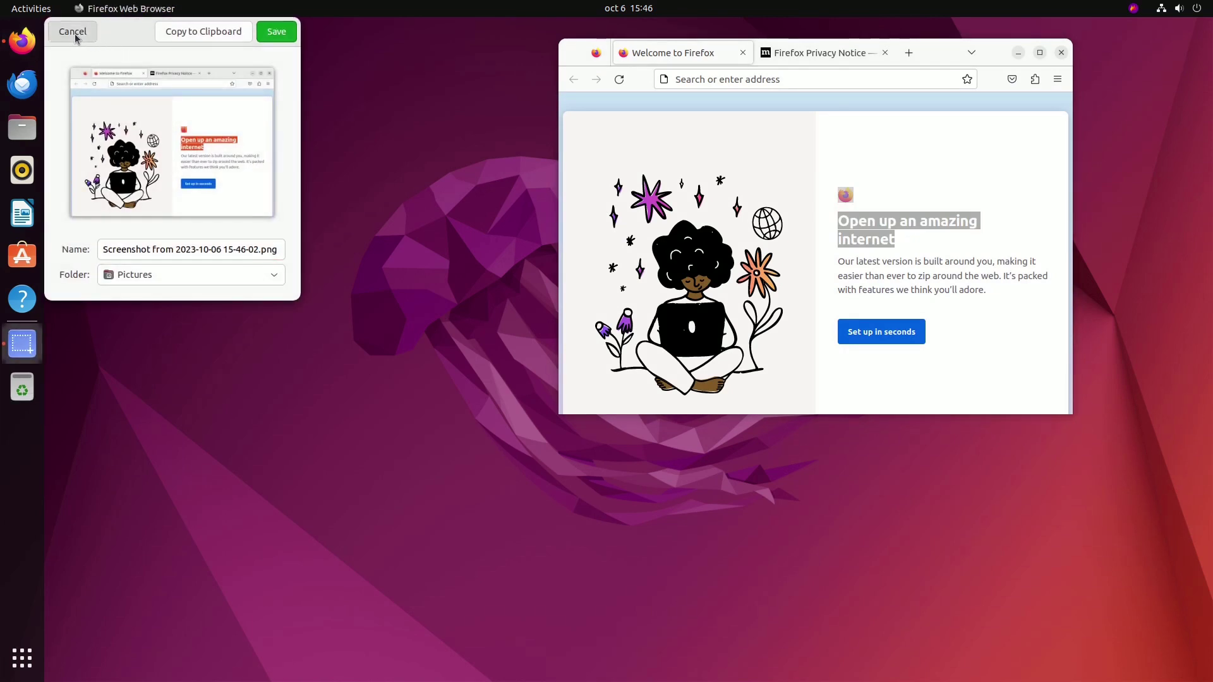
# Step: Capture a dragged region over the Firefox window in Selection mode, then discard it
pyautogui.click(236, 104)
pyautogui.click(113, 35)
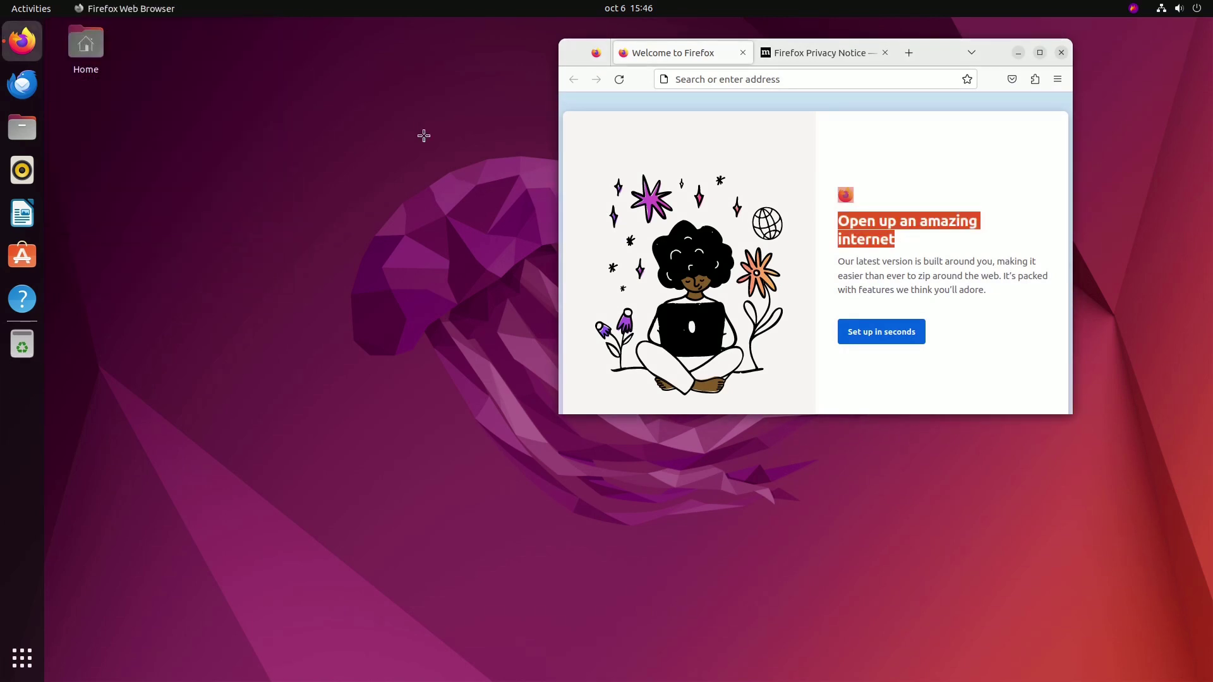
pyautogui.moveTo(508, 30); pyautogui.dragTo(1129, 488)
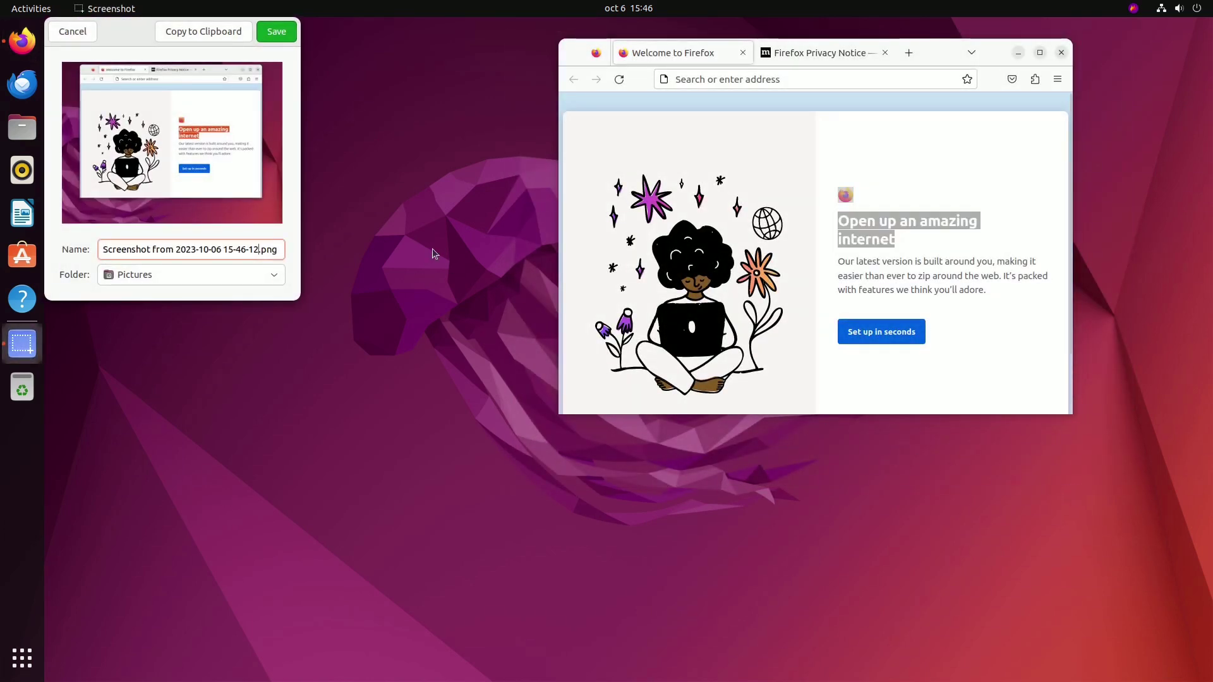
pyautogui.click(93, 35)
# Step: Run 'sudo apt install gnome-screenshot' in Terminal
pyautogui.write('sudo ')
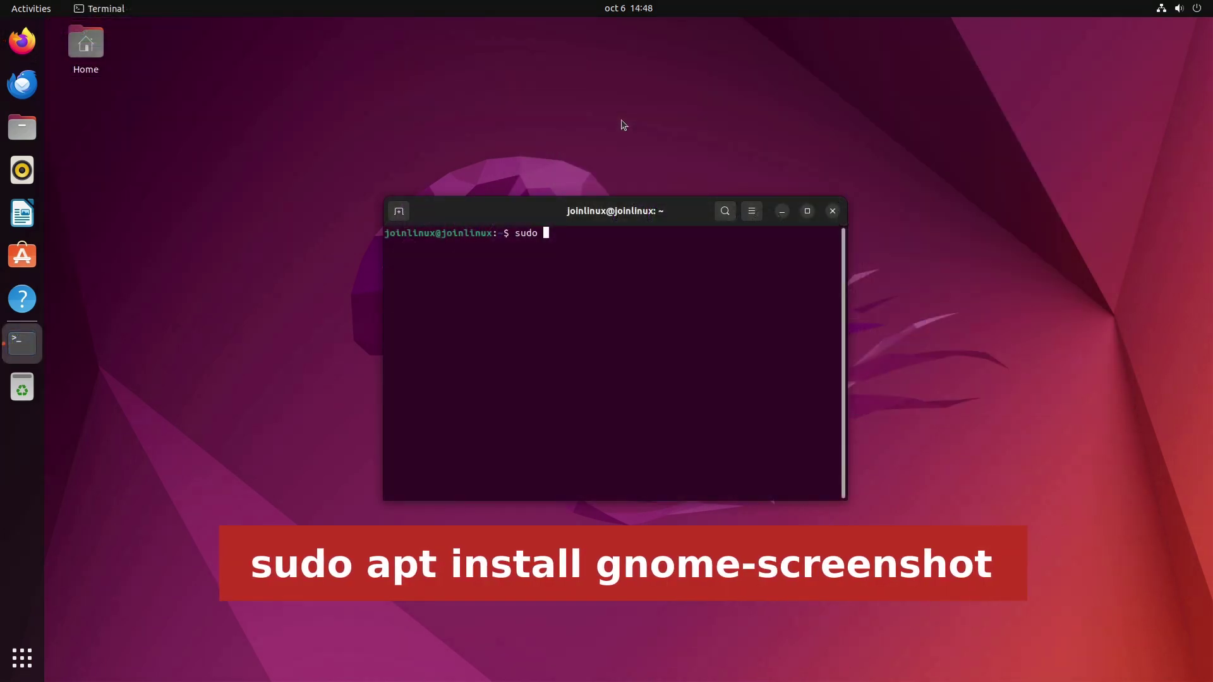
pyautogui.write('apt install gn')
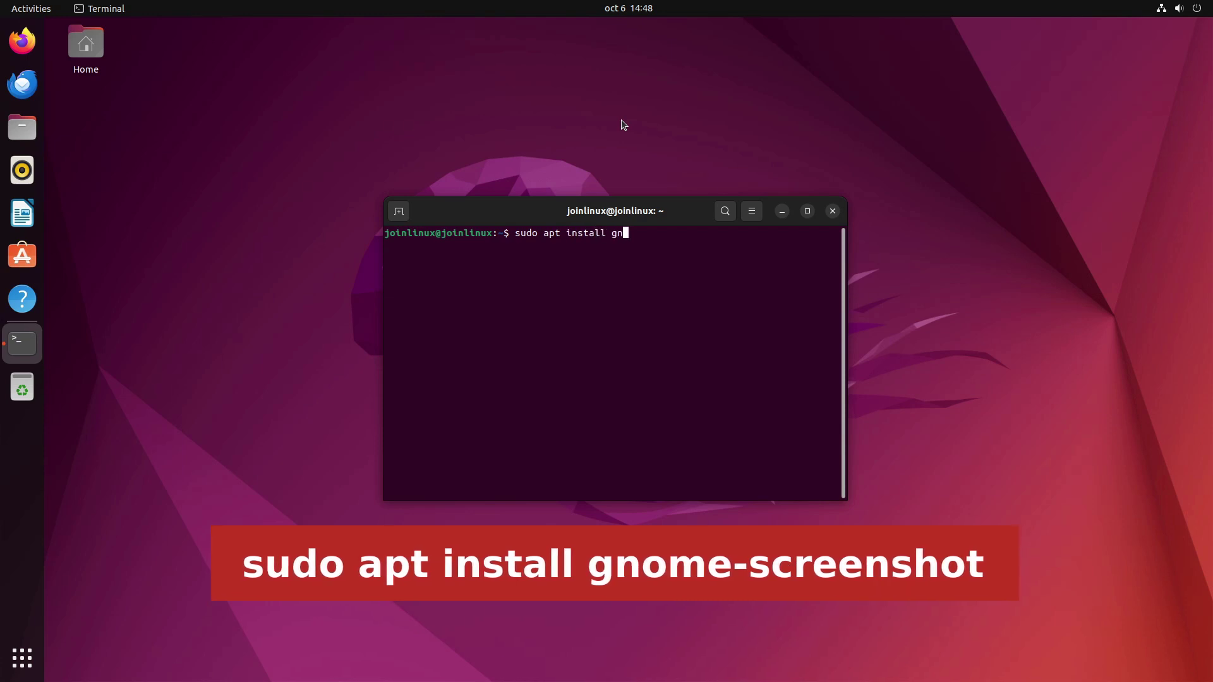
pyautogui.write('ome-screenshot')
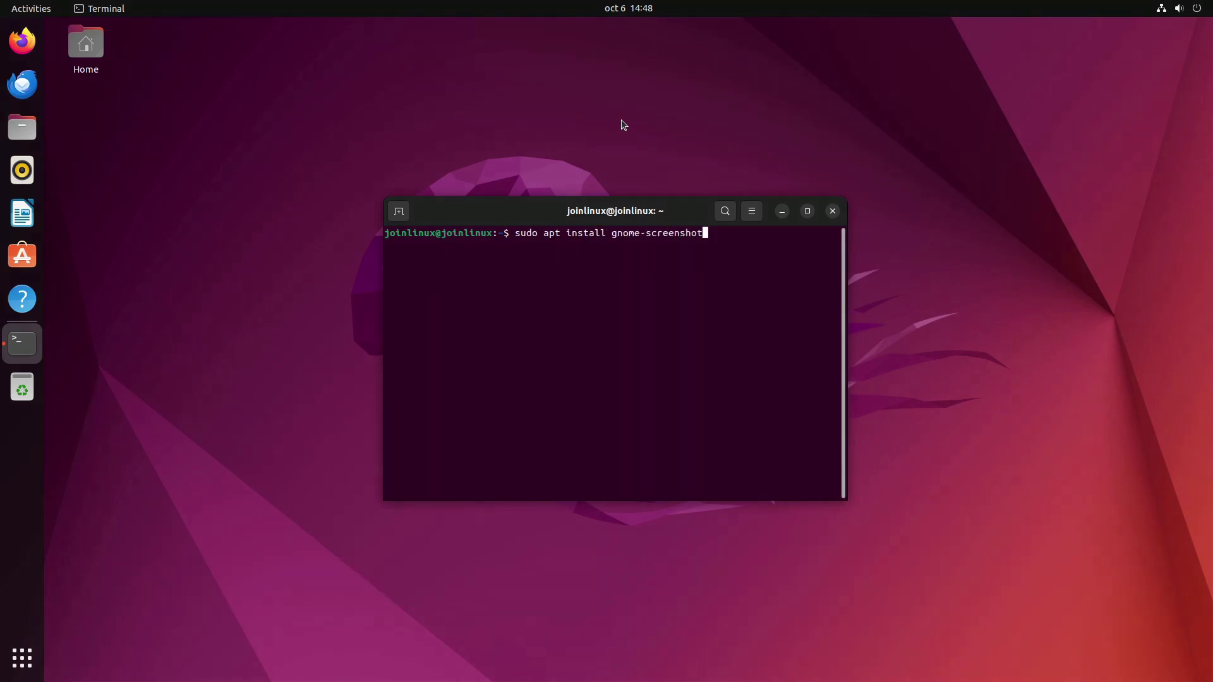
pyautogui.press('Return')
pyautogui.press('Return')
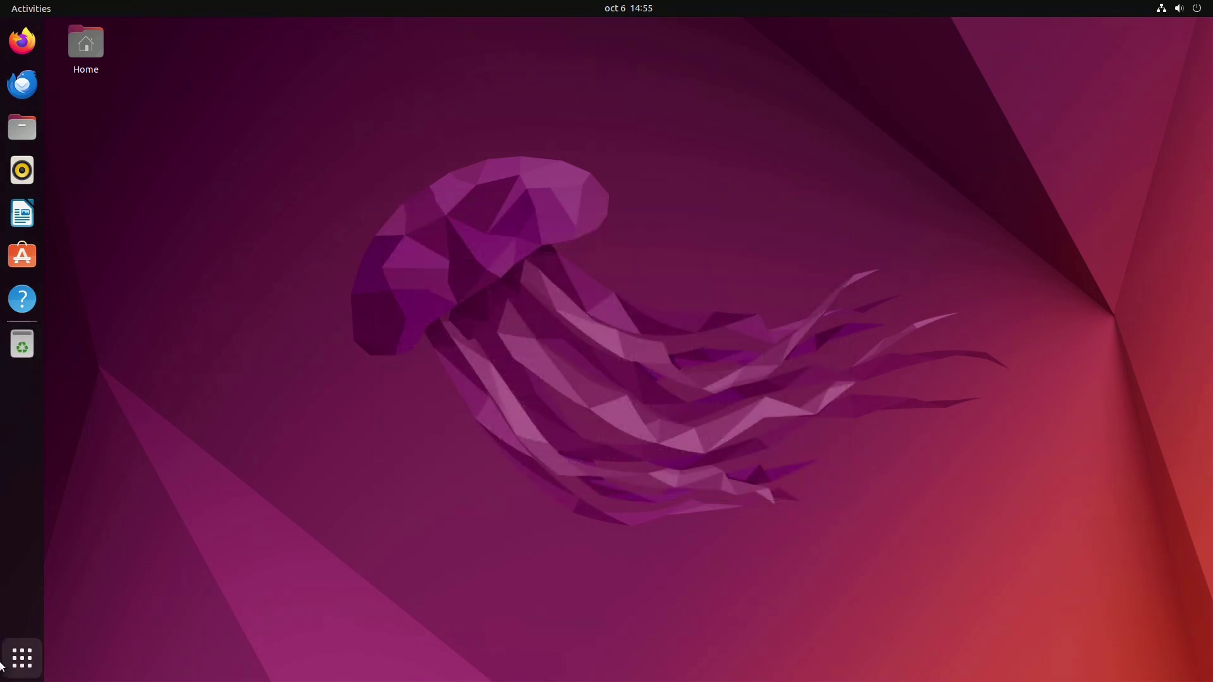
# Step: Launch the Screenshot app by searching 'scre' in the applications overview
pyautogui.click(3, 663)
pyautogui.write('scre')
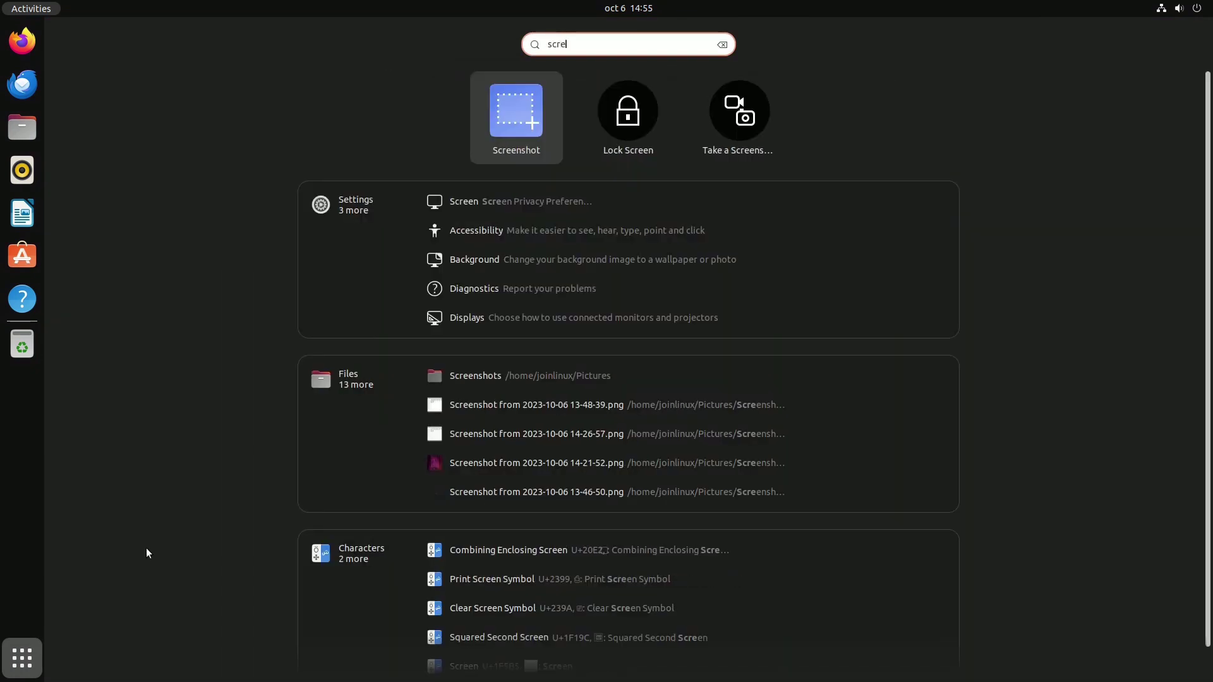
pyautogui.click(504, 120)
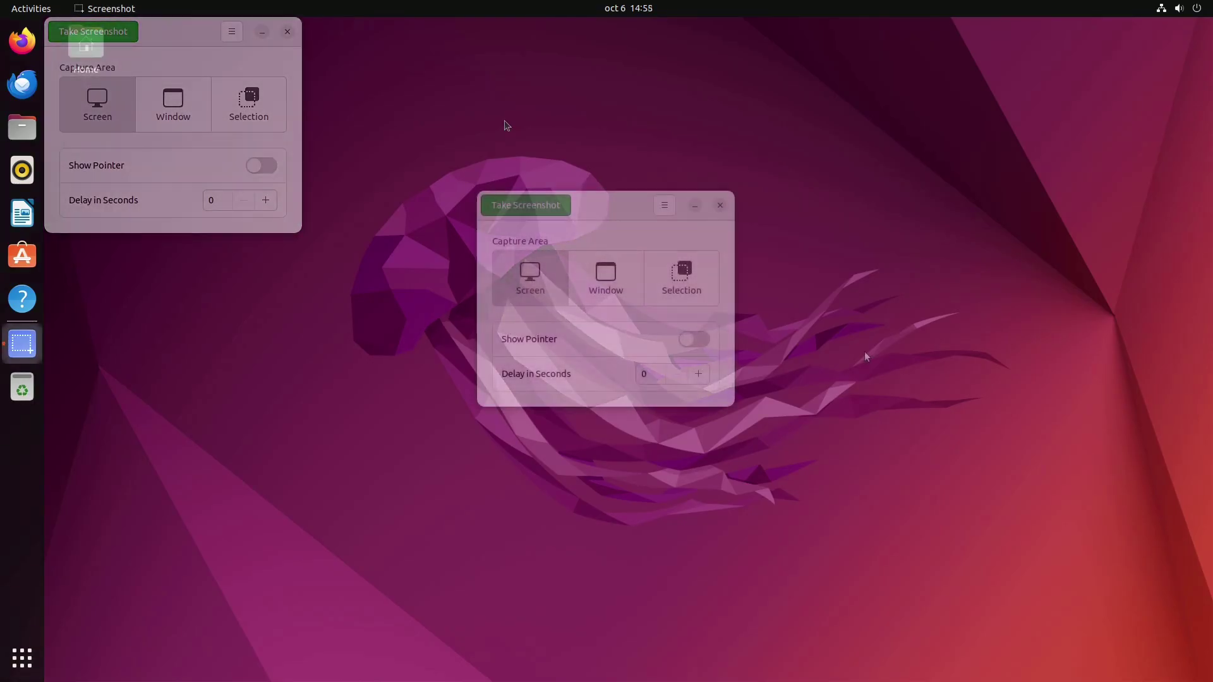
# Step: Take a full-screen screenshot in Screen mode and save it to Pictures
pyautogui.click(600, 279)
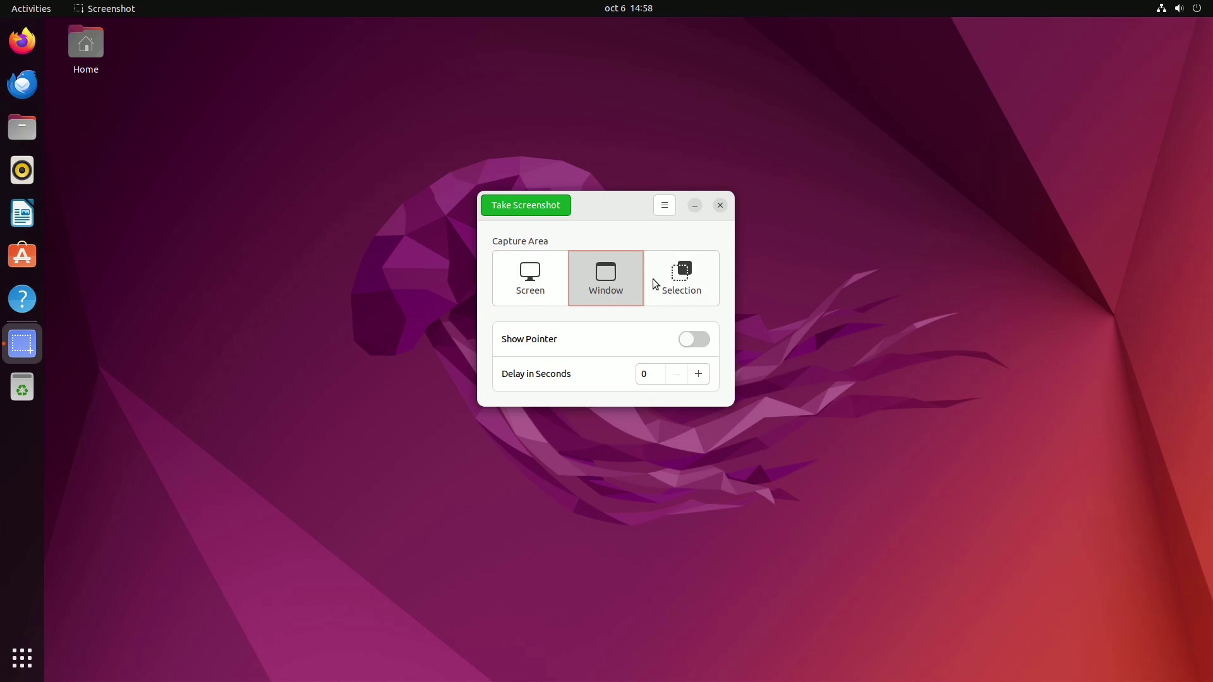
pyautogui.click(680, 283)
pyautogui.click(545, 278)
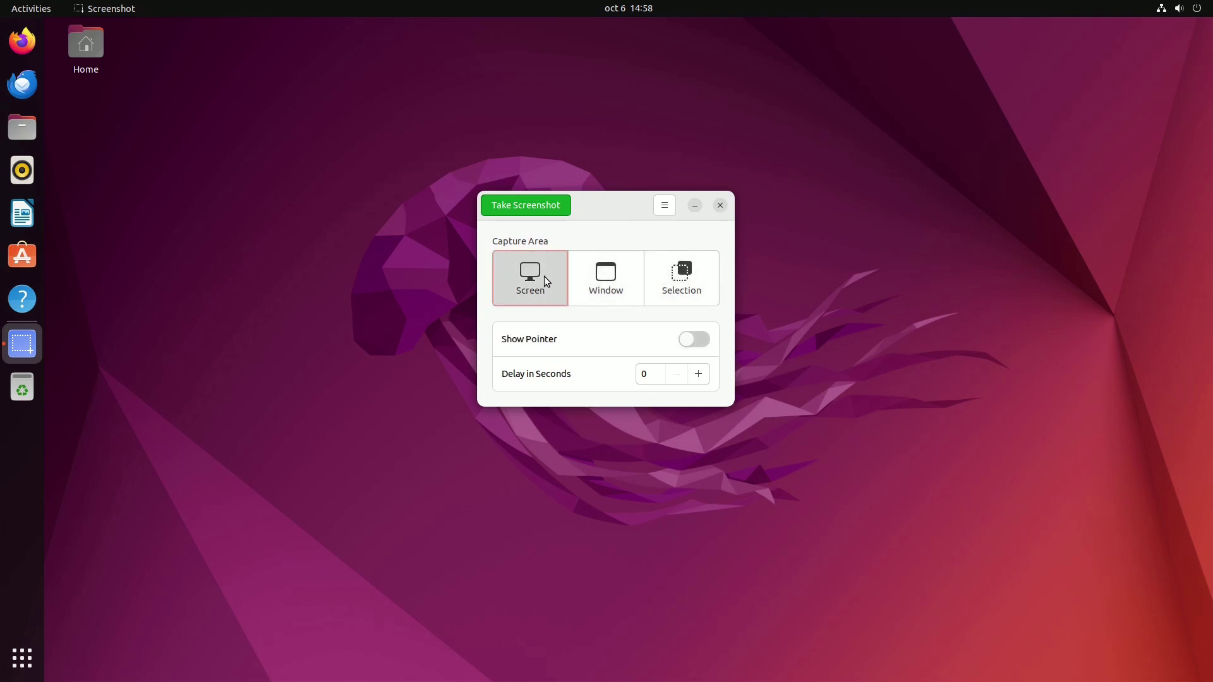
pyautogui.click(527, 206)
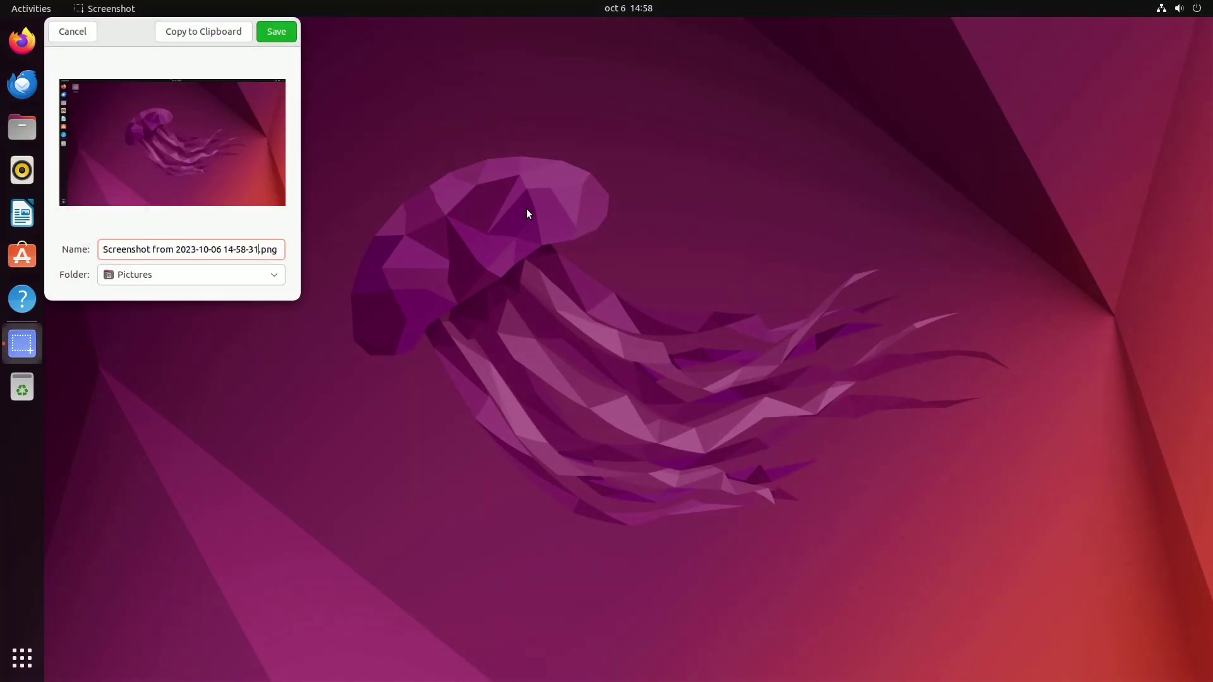
pyautogui.click(279, 33)
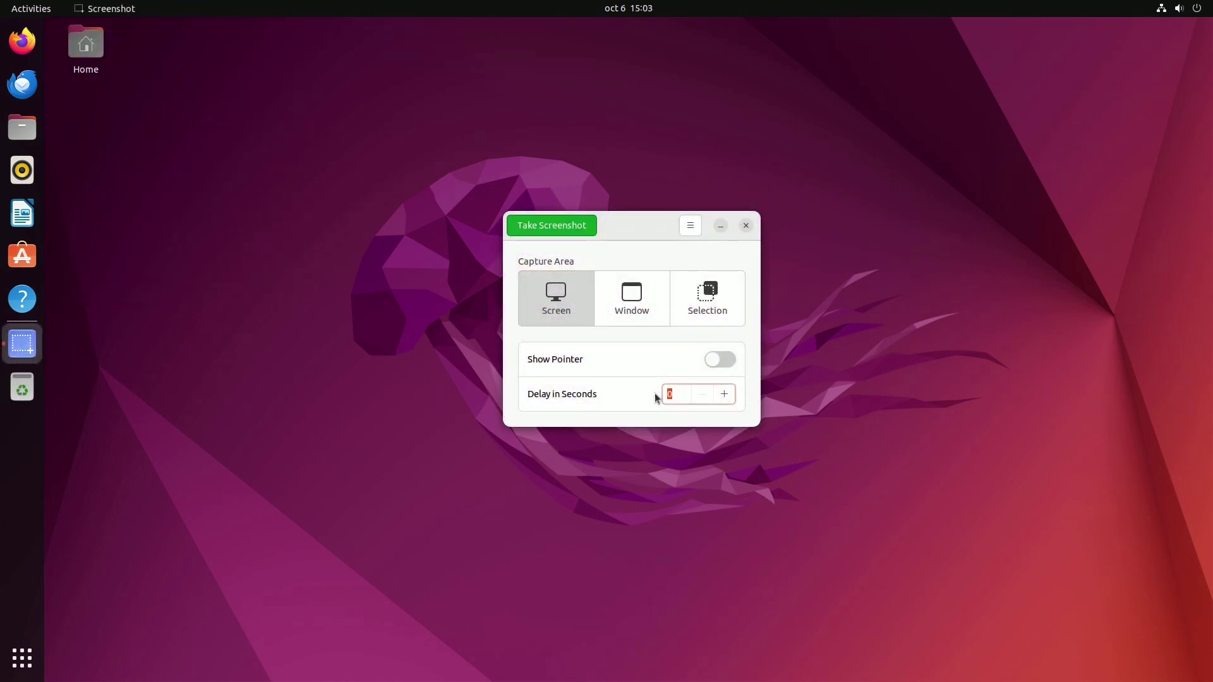
# Step: Take a 10-second delayed capture of the lock screen, unlock with the password, and save it
pyautogui.write('0')
pyautogui.click(554, 225)
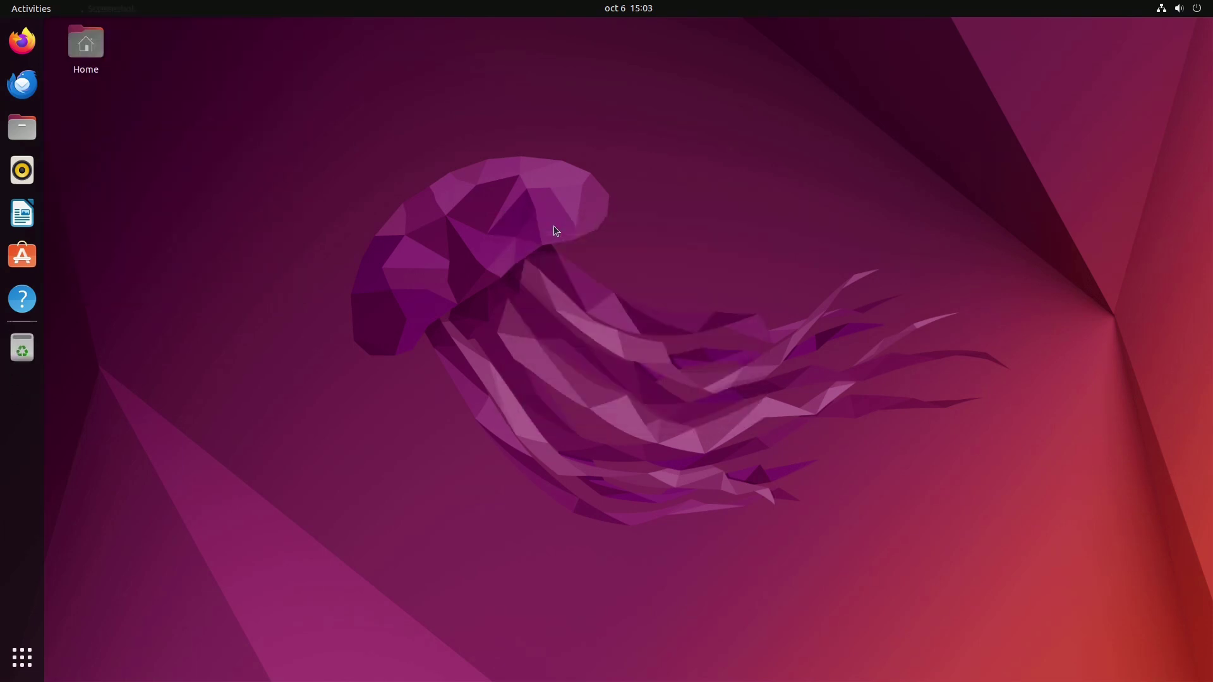
pyautogui.click(1161, 7)
pyautogui.click(1052, 143)
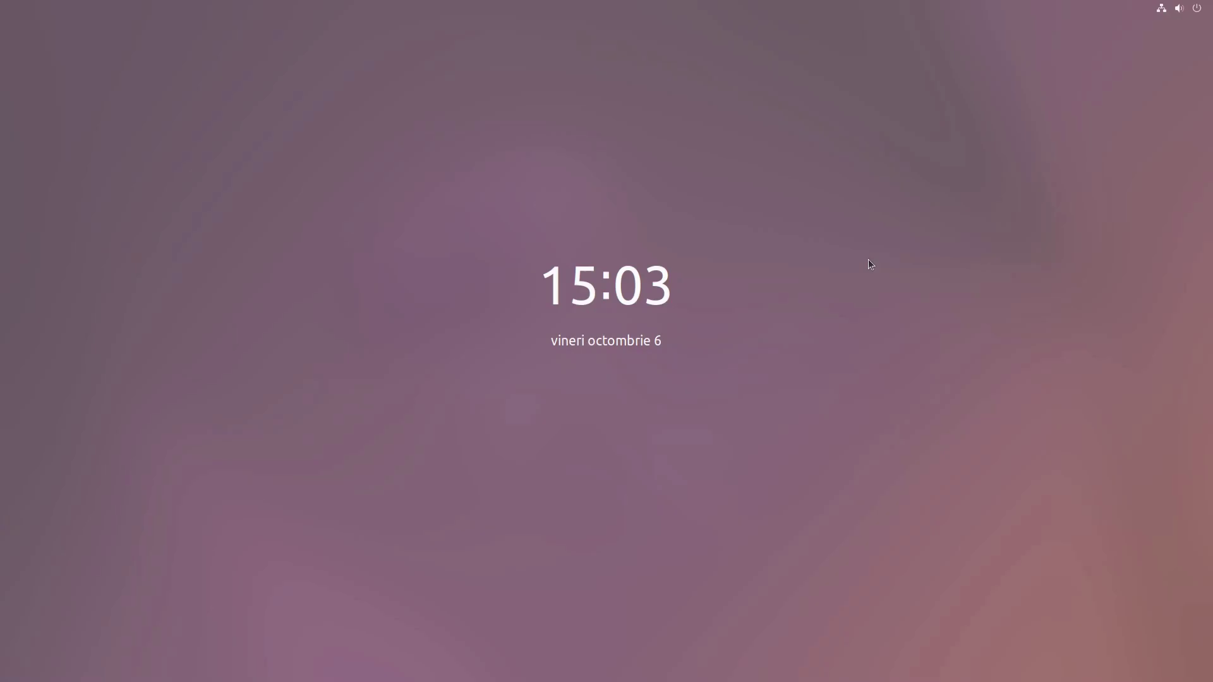
pyautogui.write('1234')
pyautogui.press('Return')
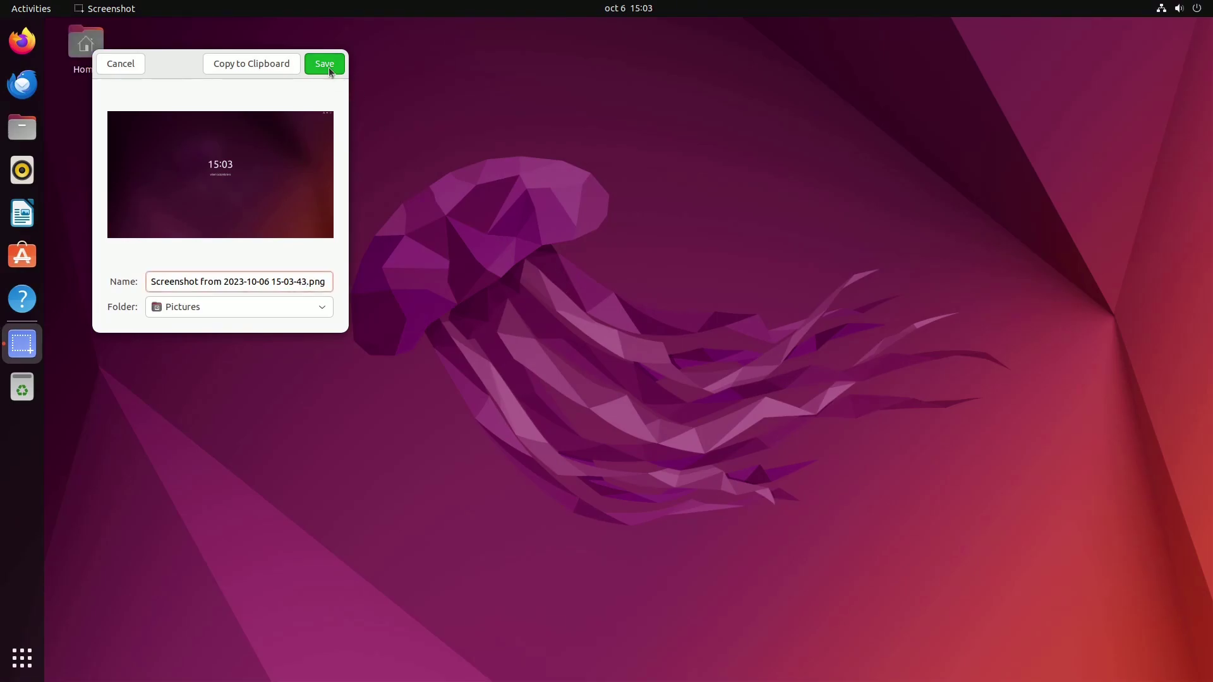
pyautogui.click(325, 64)
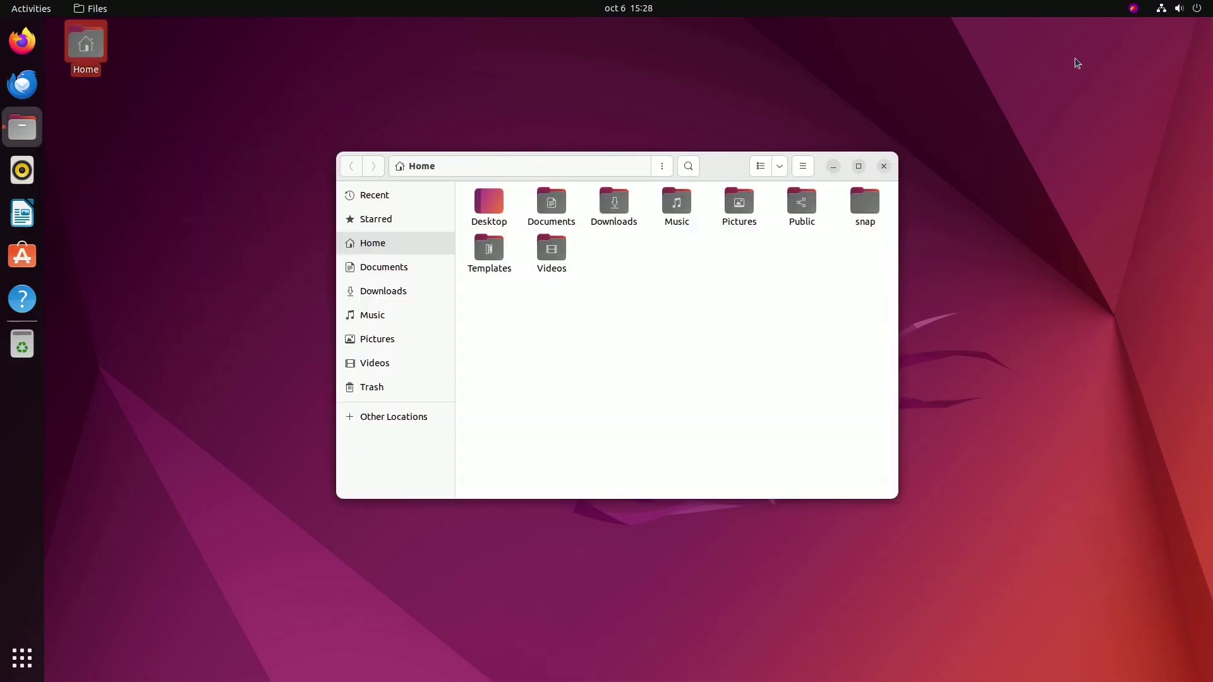
# Step: Start a Flameshot screenshot and select a capture region around the Files window
pyautogui.click(1134, 7)
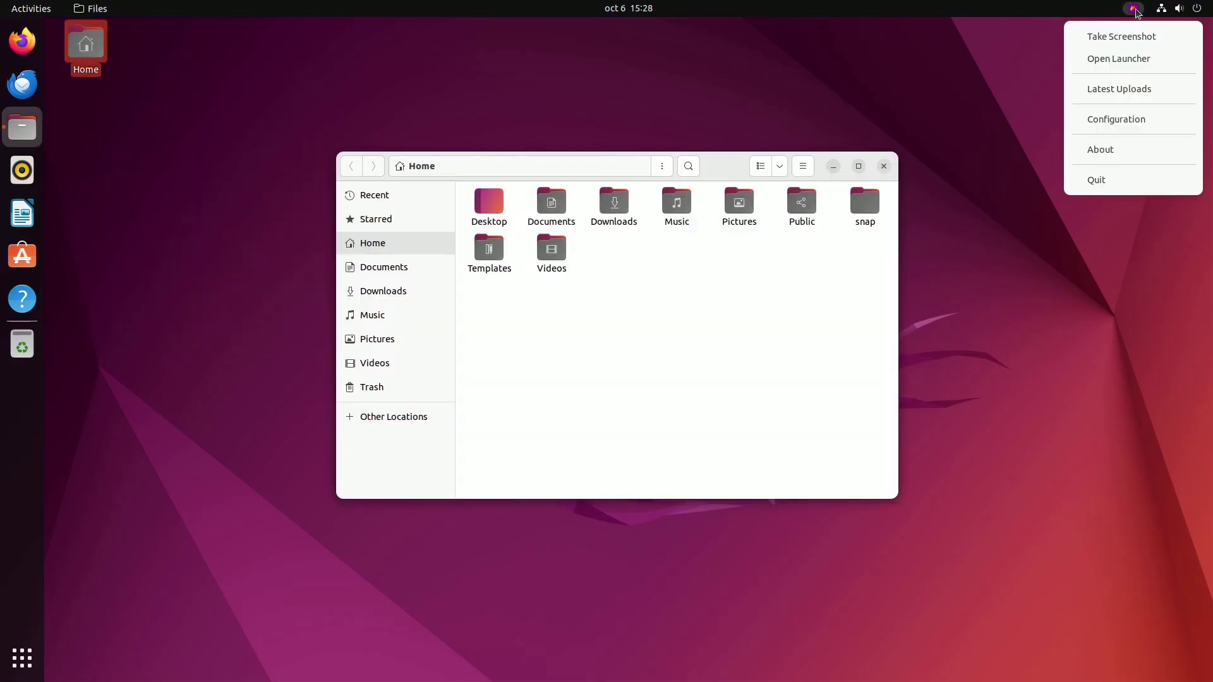
pyautogui.click(1044, 36)
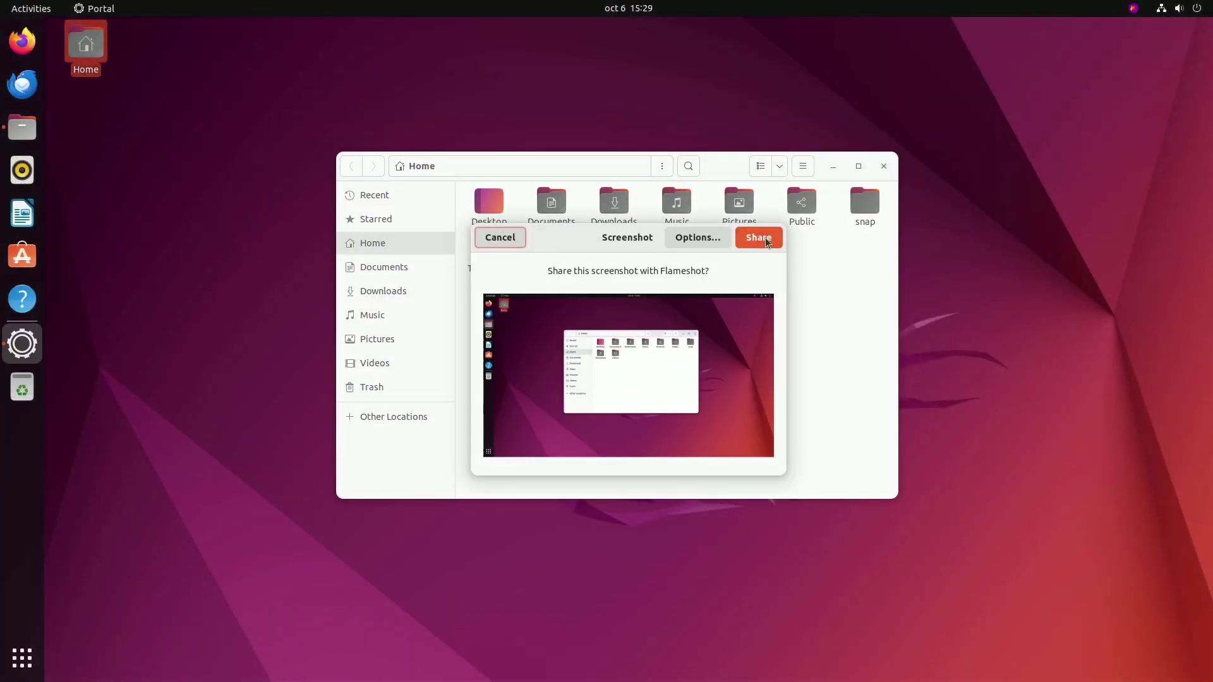
pyautogui.click(761, 238)
pyautogui.moveTo(286, 109); pyautogui.dragTo(960, 542)
# Step: Draw an arrow pointing up to Pictures and label it 'my pics'
pyautogui.click(392, 565)
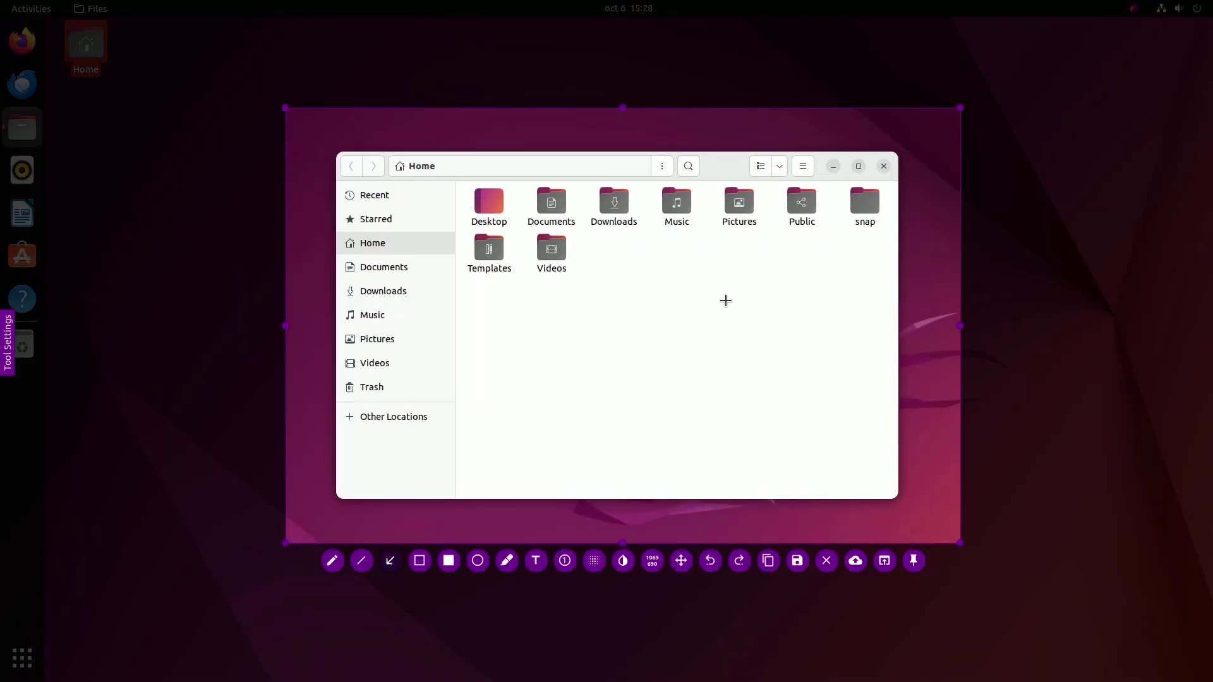
pyautogui.moveTo(725, 301); pyautogui.dragTo(735, 235)
pyautogui.press('t')
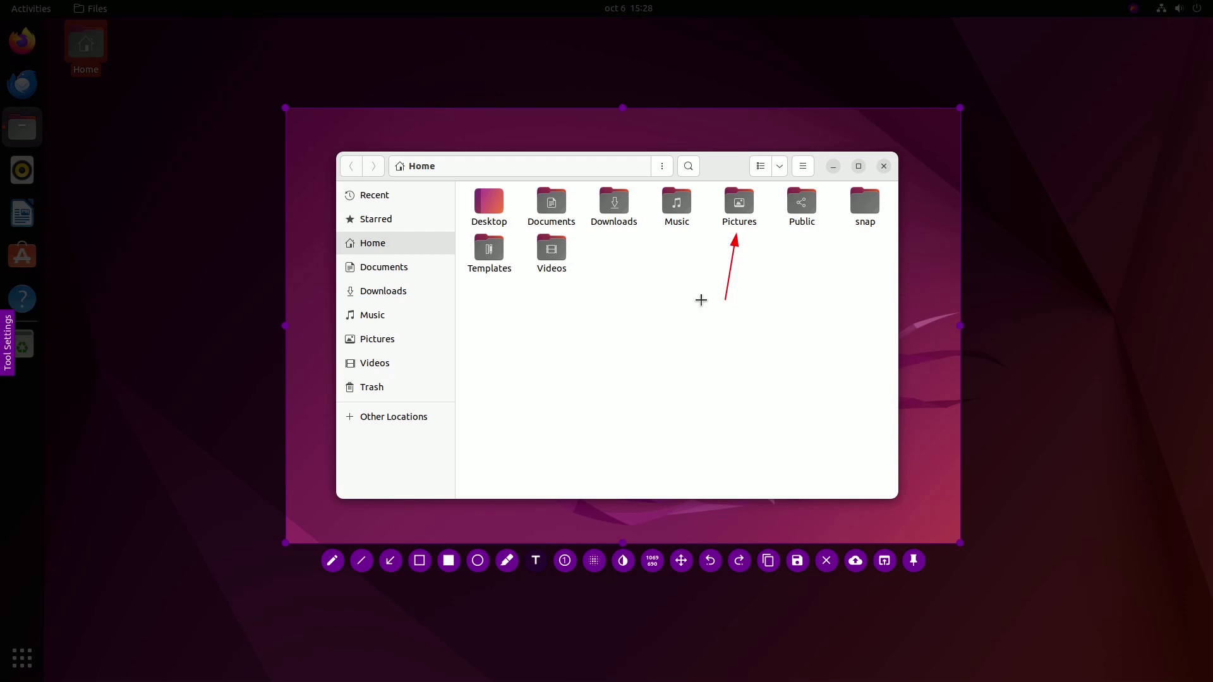
pyautogui.click(701, 300)
pyautogui.write('my pics')
# Step: Box the Desktop through Videos folders and loop the sidebar places Documents through Trash
pyautogui.click(420, 561)
pyautogui.moveTo(460, 180)
pyautogui.mouseDown()
pyautogui.moveTo(585, 273)
pyautogui.moveTo(649, 287)
pyautogui.mouseUp()
pyautogui.press('p')
pyautogui.moveTo(355, 259)
pyautogui.mouseDown()
pyautogui.moveTo(439, 311)
pyautogui.moveTo(344, 385)
pyautogui.moveTo(345, 257)
pyautogui.mouseUp()
pyautogui.click(399, 342)
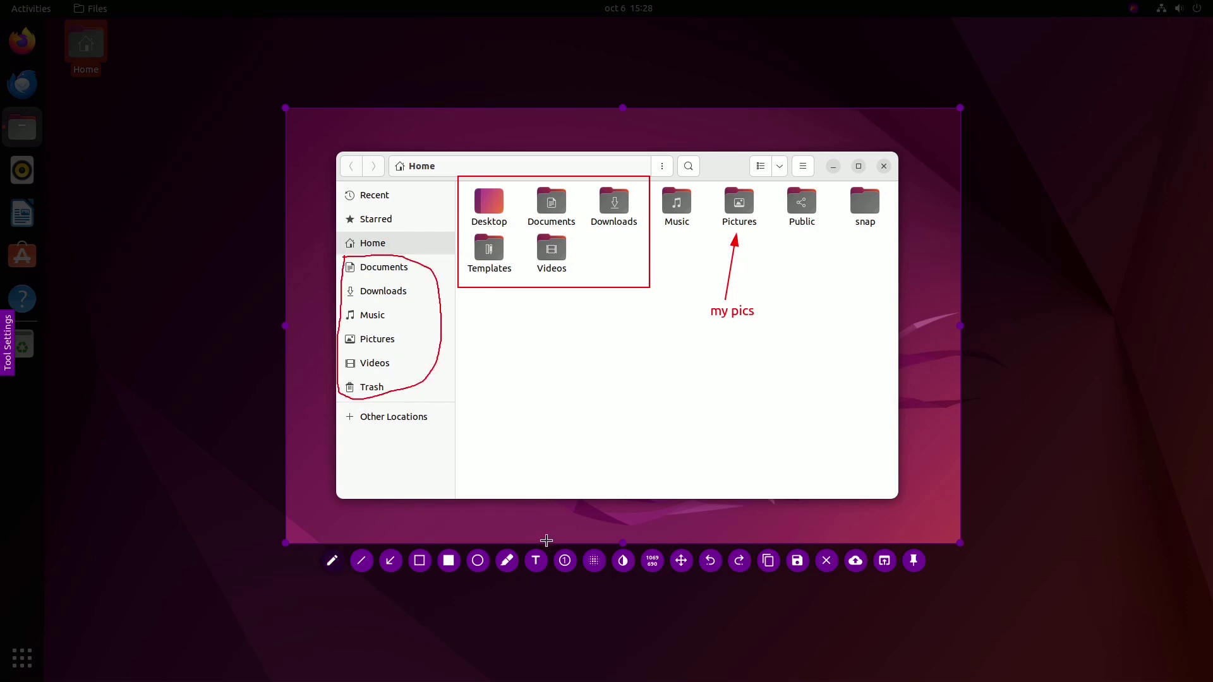
# Step: Place numbered markers 1-3 by the 'my pics' label, folder box and sidebar Pictures
pyautogui.click(565, 561)
pyautogui.click(754, 288)
pyautogui.click(610, 261)
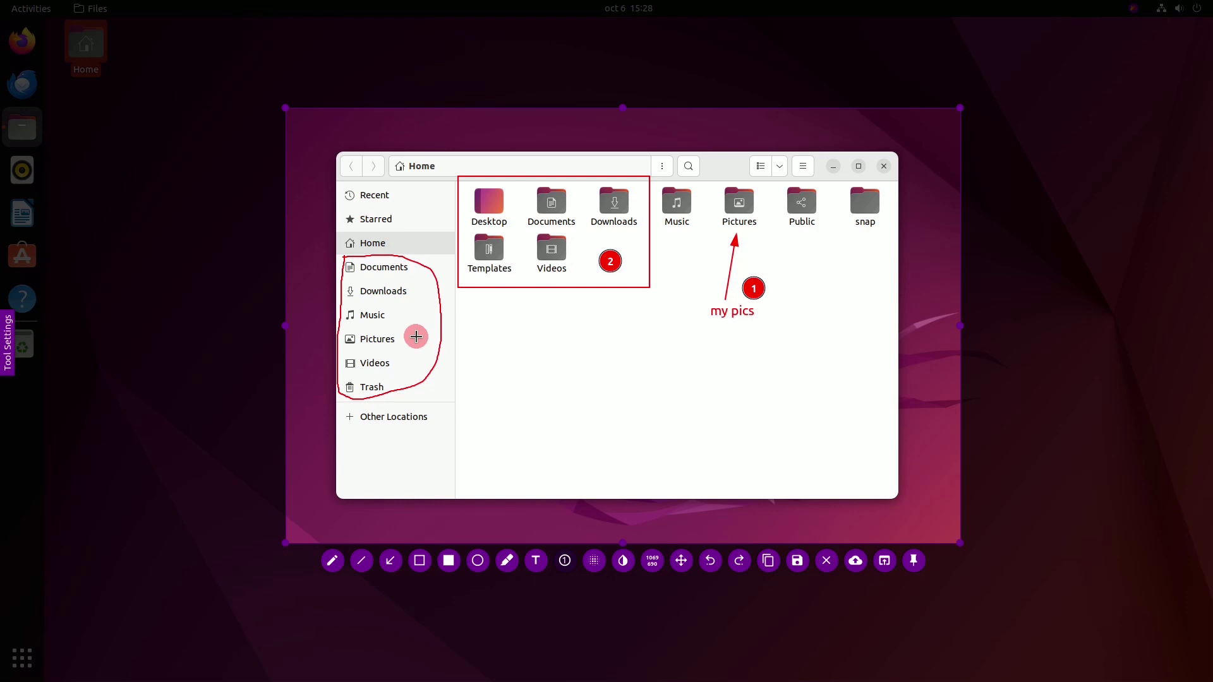
pyautogui.click(417, 337)
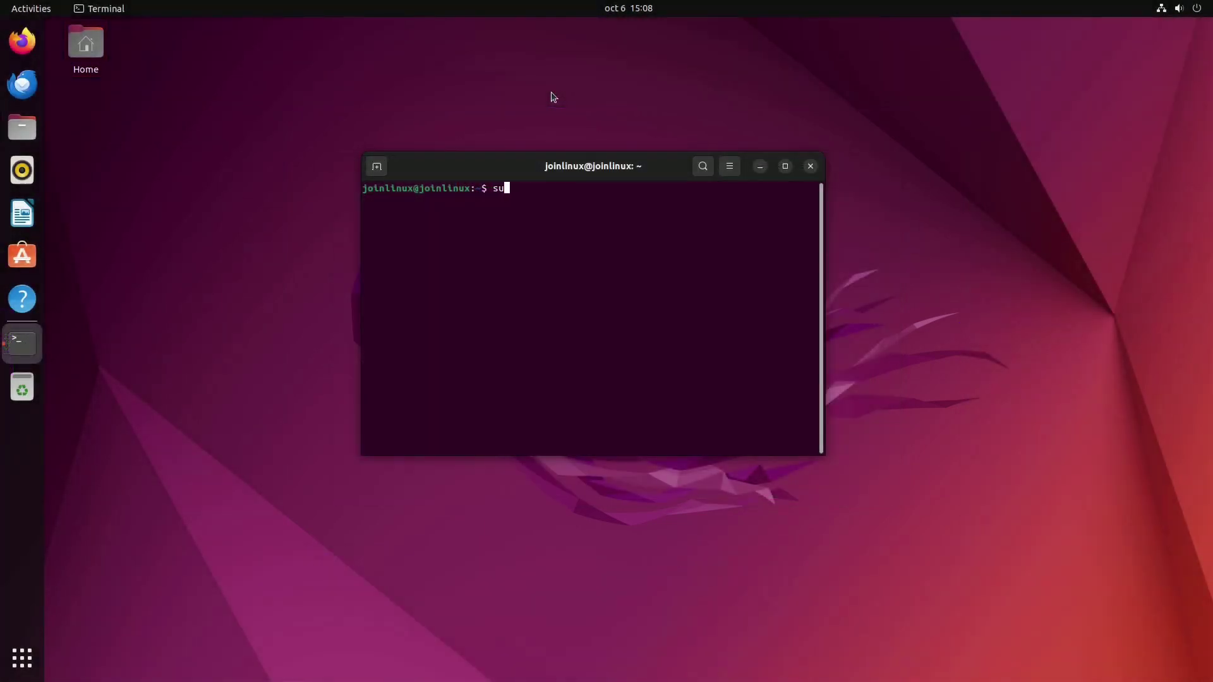
# Step: Run sudo apt install flameshot and answer y to continue the download
pyautogui.write('t install f')
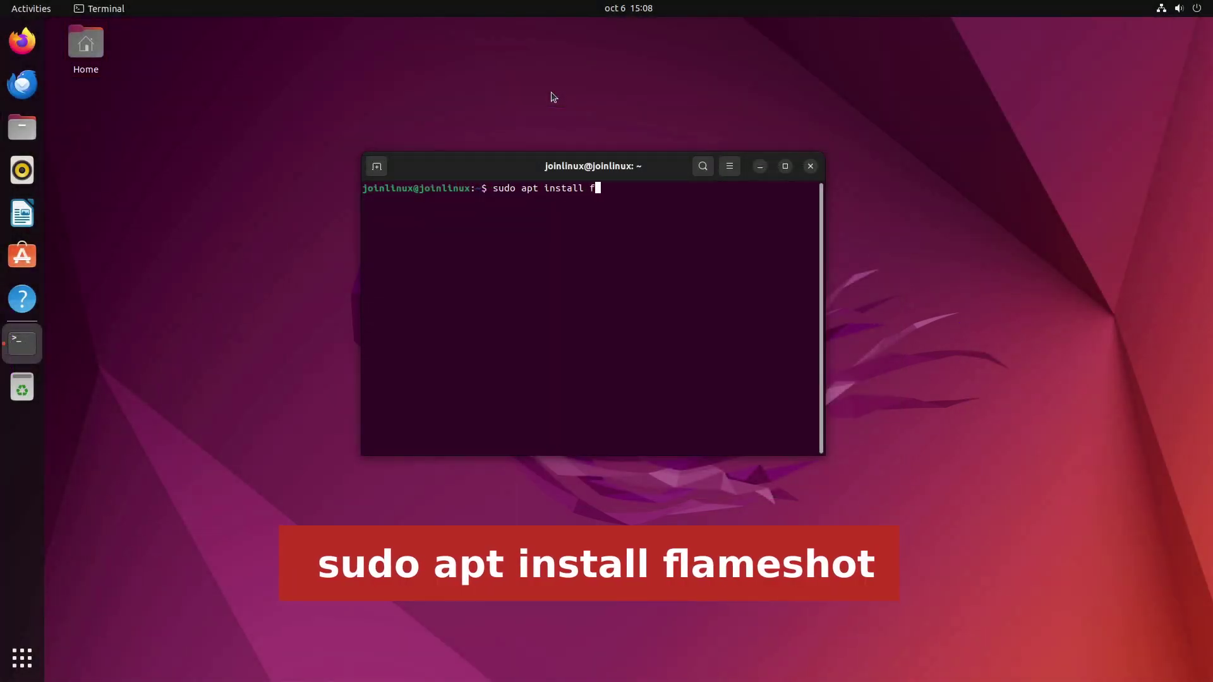
pyautogui.write('lameshot')
pyautogui.press('Return')
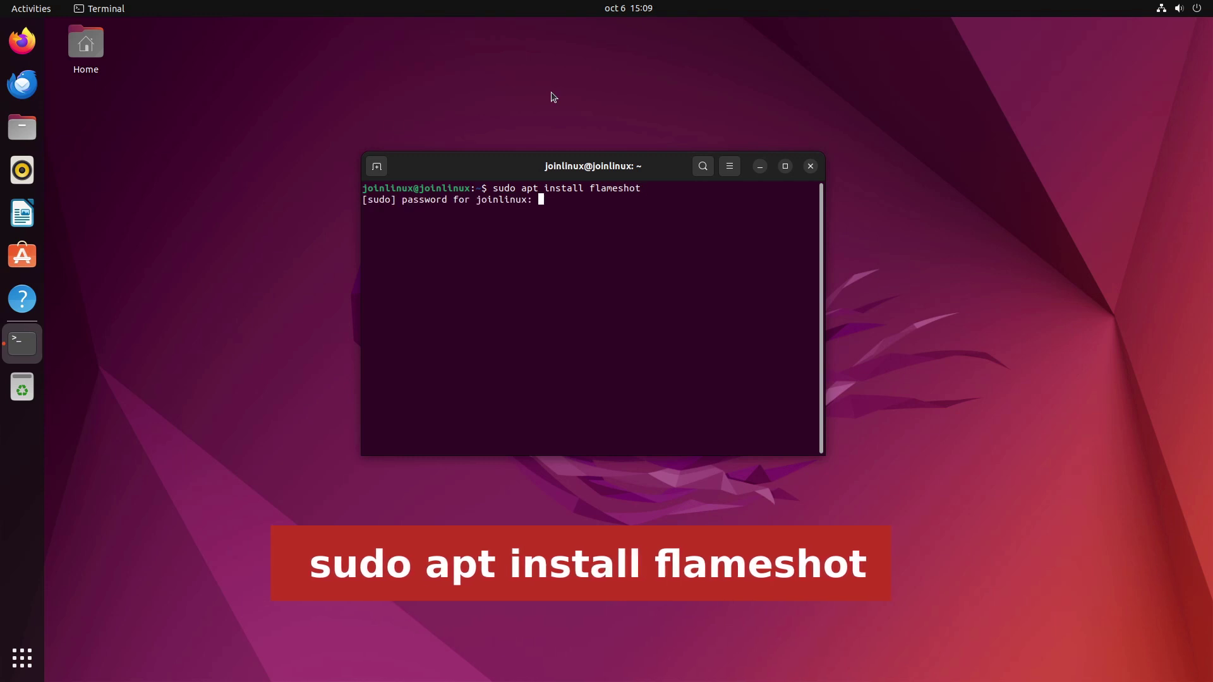
pyautogui.write('y')
pyautogui.press('Return')
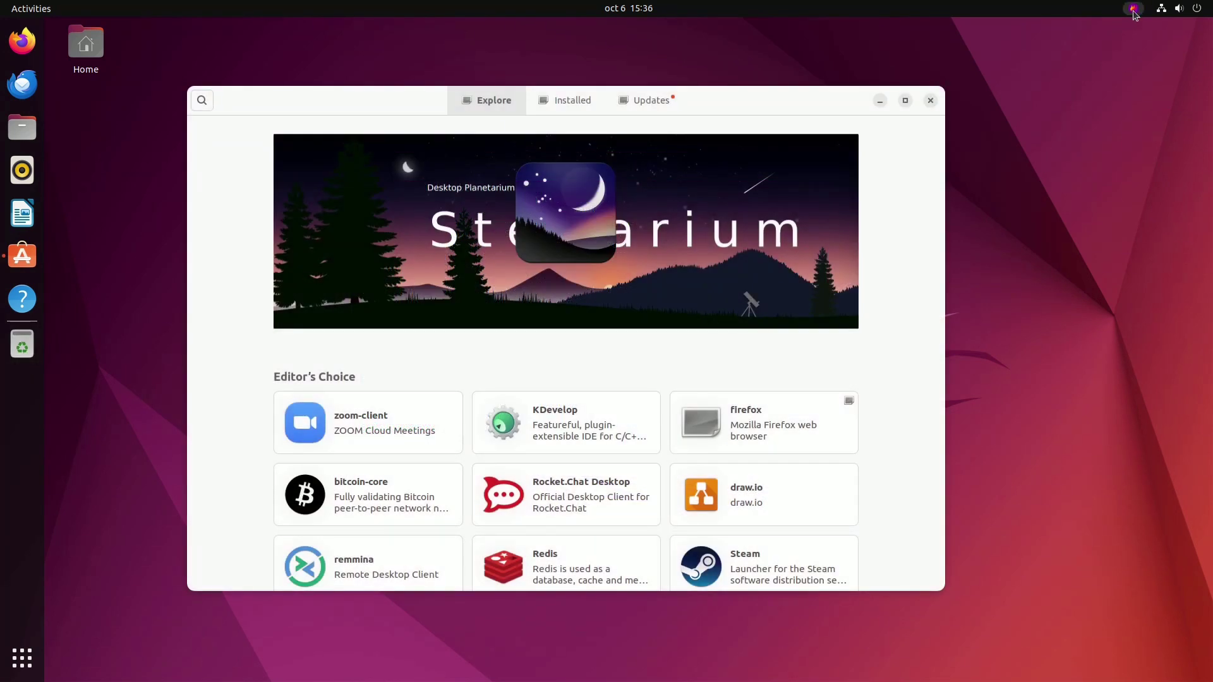
# Step: Capture the Ubuntu Software window with Flameshot and save it as 2023-10-06_15-37.png
pyautogui.click(1133, 8)
pyautogui.click(1129, 41)
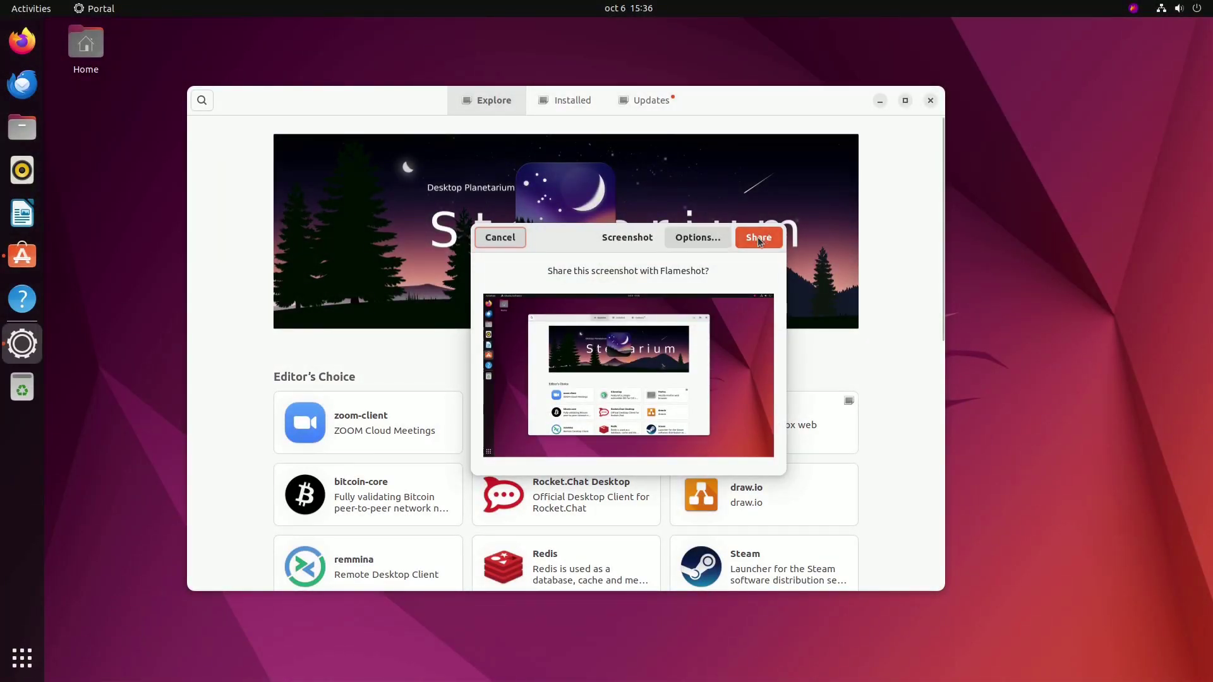
pyautogui.click(757, 237)
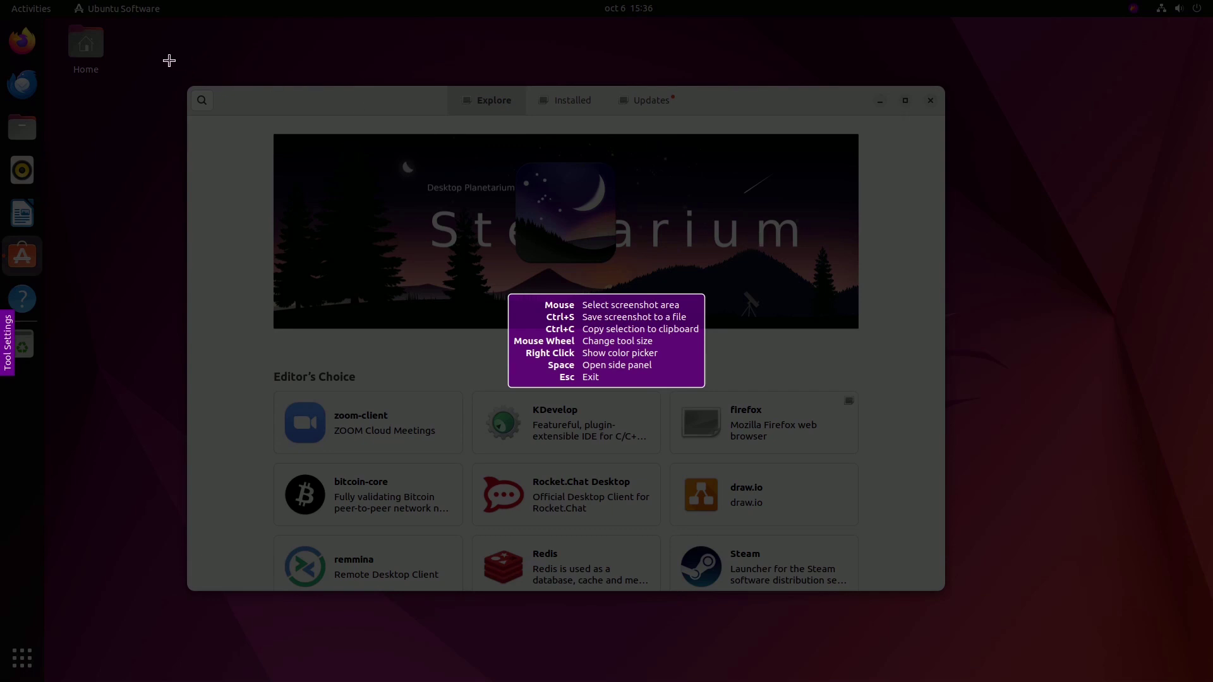
pyautogui.moveTo(165, 56)
pyautogui.mouseDown()
pyautogui.moveTo(353, 326)
pyautogui.moveTo(690, 628)
pyautogui.moveTo(1021, 639)
pyautogui.moveTo(971, 627)
pyautogui.mouseUp()
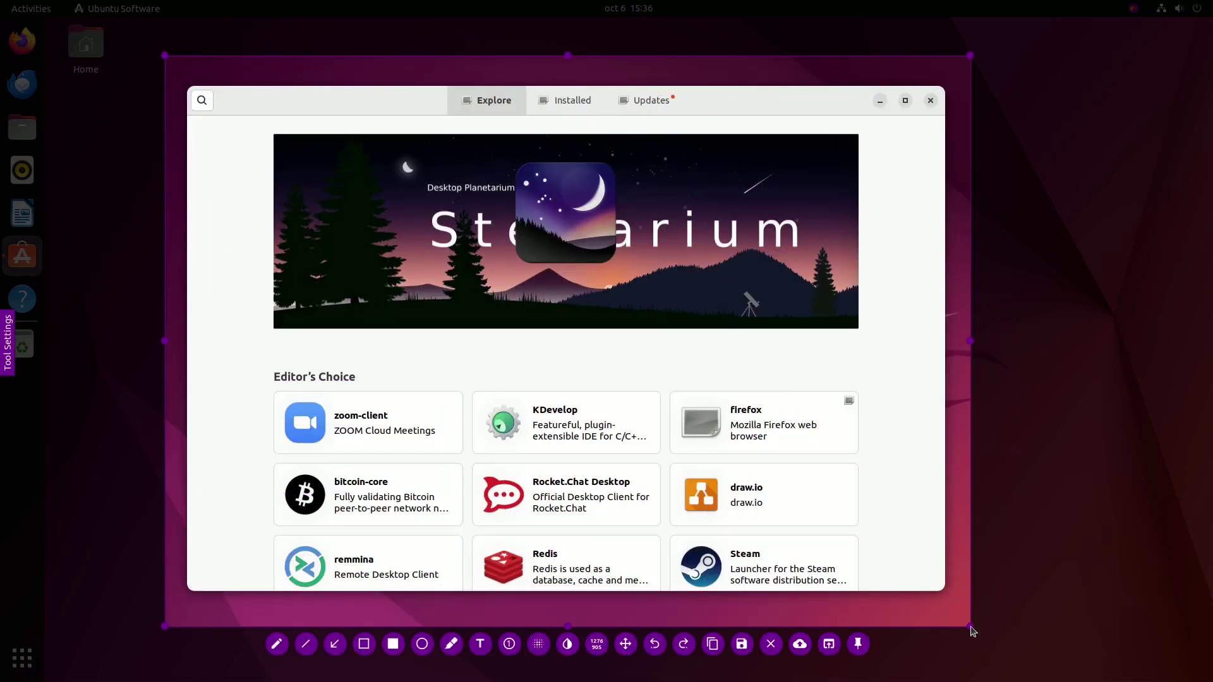
pyautogui.hotkey('ctrl', 's')
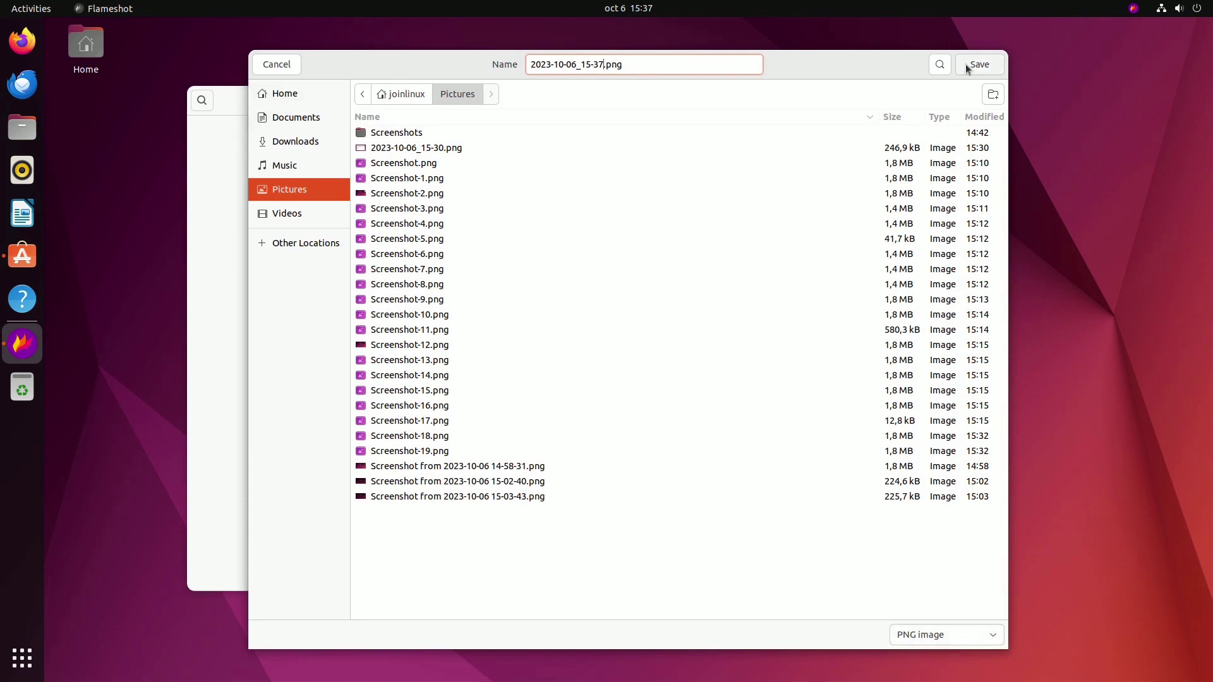
pyautogui.click(978, 65)
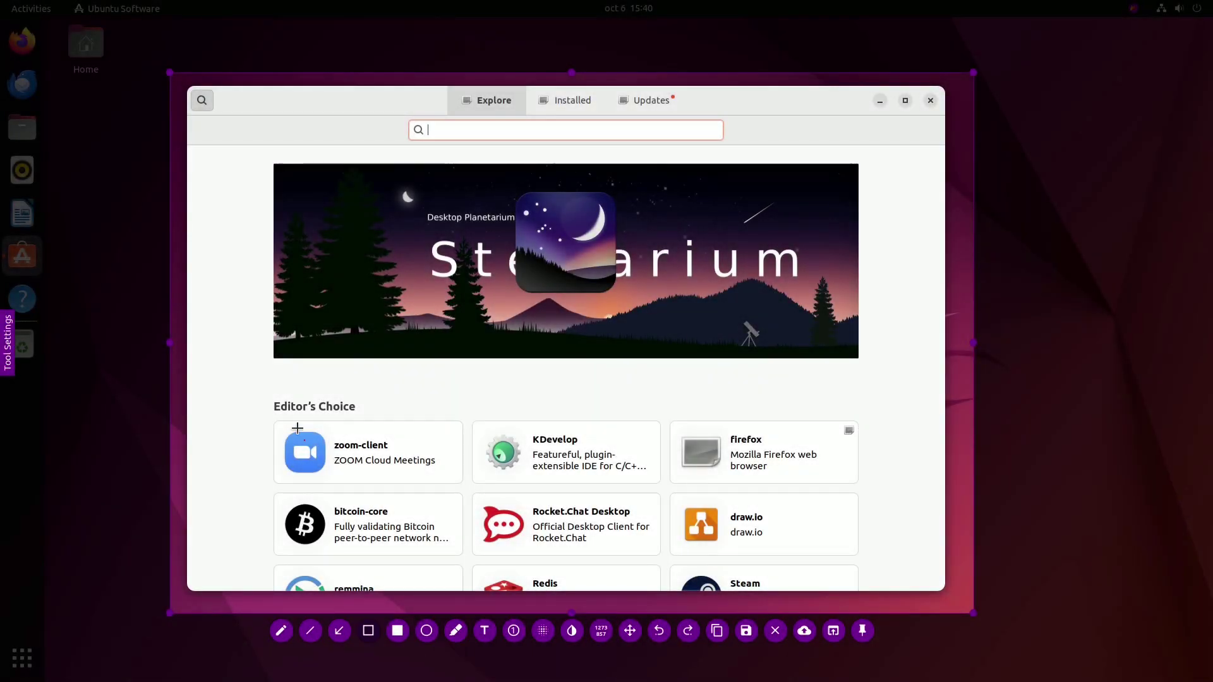
# Step: Box the Editor's Choice heading and add a 'fira' label with an arrow to the Firefox card
pyautogui.moveTo(253, 395); pyautogui.dragTo(472, 487)
pyautogui.press('t')
pyautogui.click(677, 402)
pyautogui.write('fir')
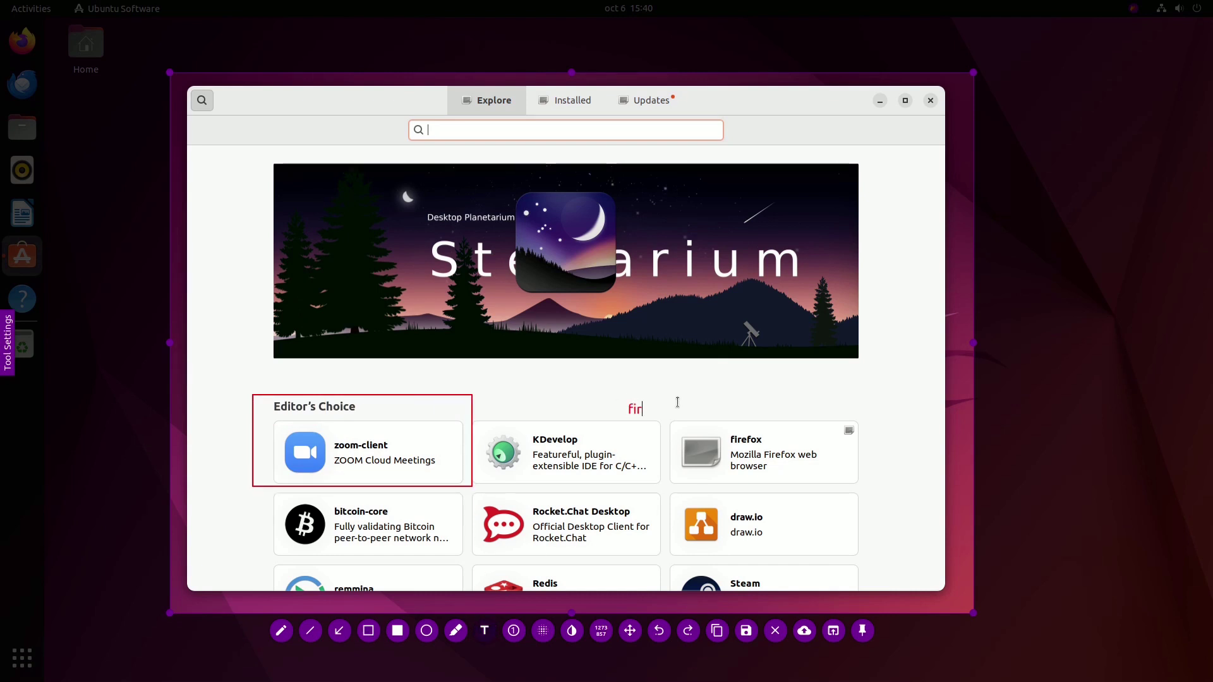
pyautogui.write('a')
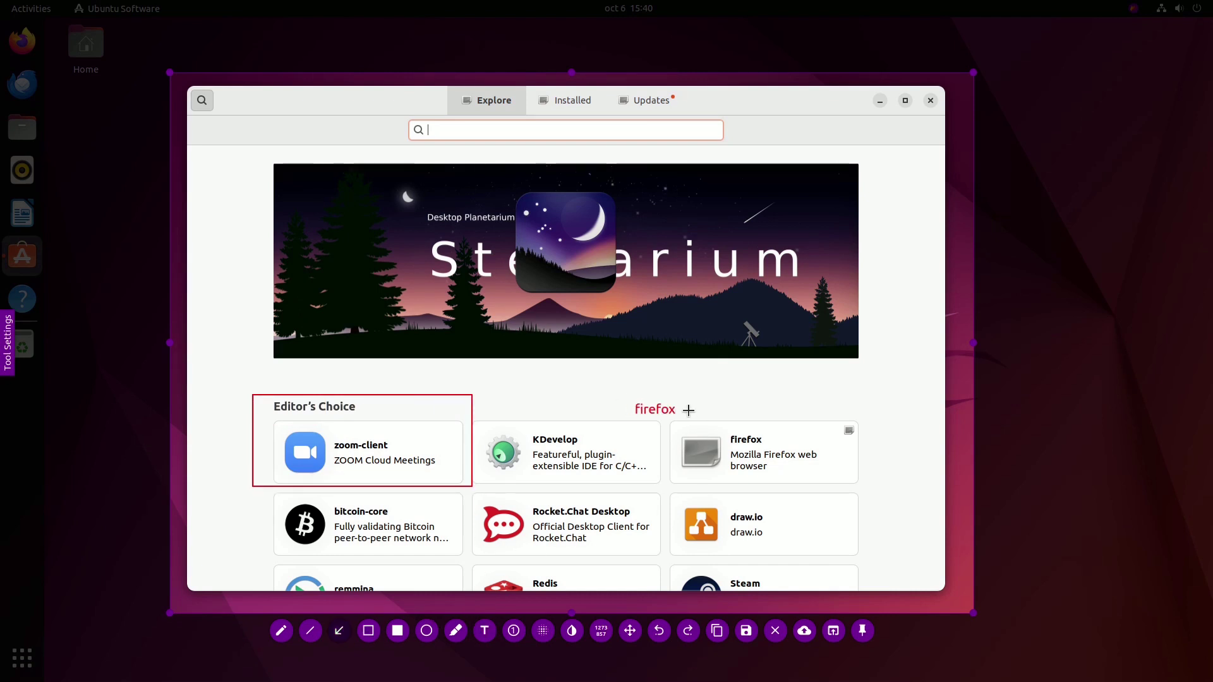
pyautogui.moveTo(688, 410); pyautogui.dragTo(755, 430)
# Step: Loop the draw.io card and place markers 1-3 on Editor's Choice, Firefox and draw.io
pyautogui.press('p')
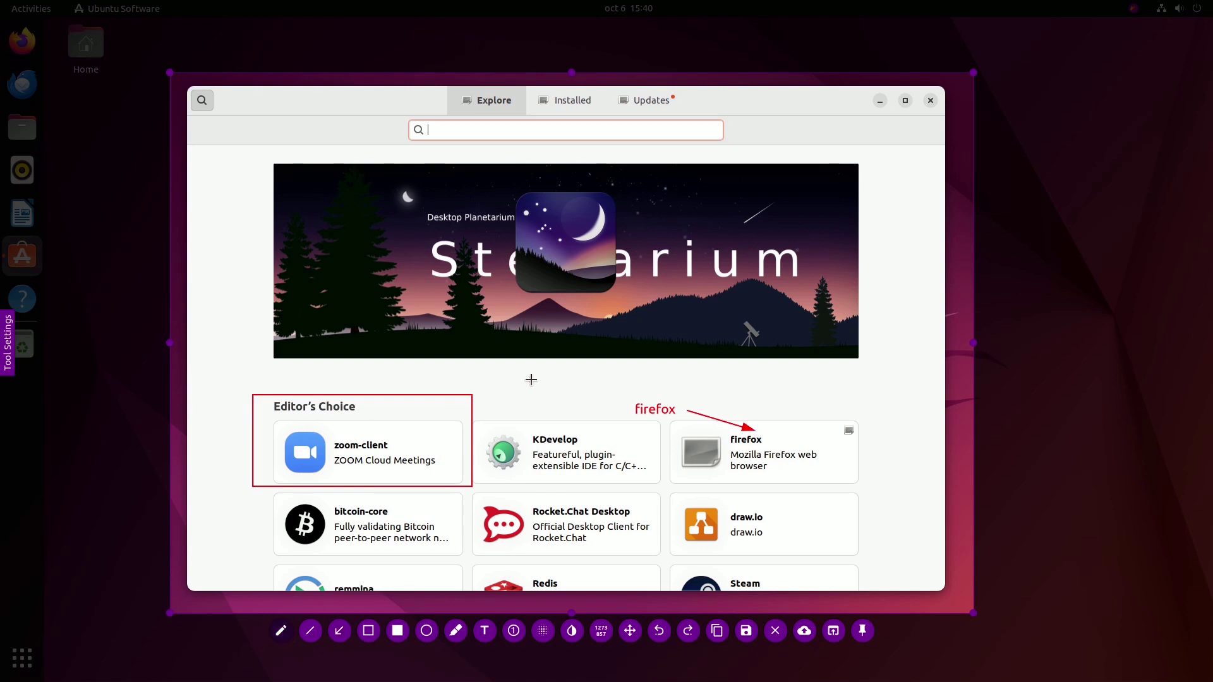
pyautogui.moveTo(683, 484)
pyautogui.mouseDown()
pyautogui.moveTo(817, 520)
pyautogui.moveTo(681, 486)
pyautogui.mouseUp()
pyautogui.click(513, 630)
pyautogui.click(434, 411)
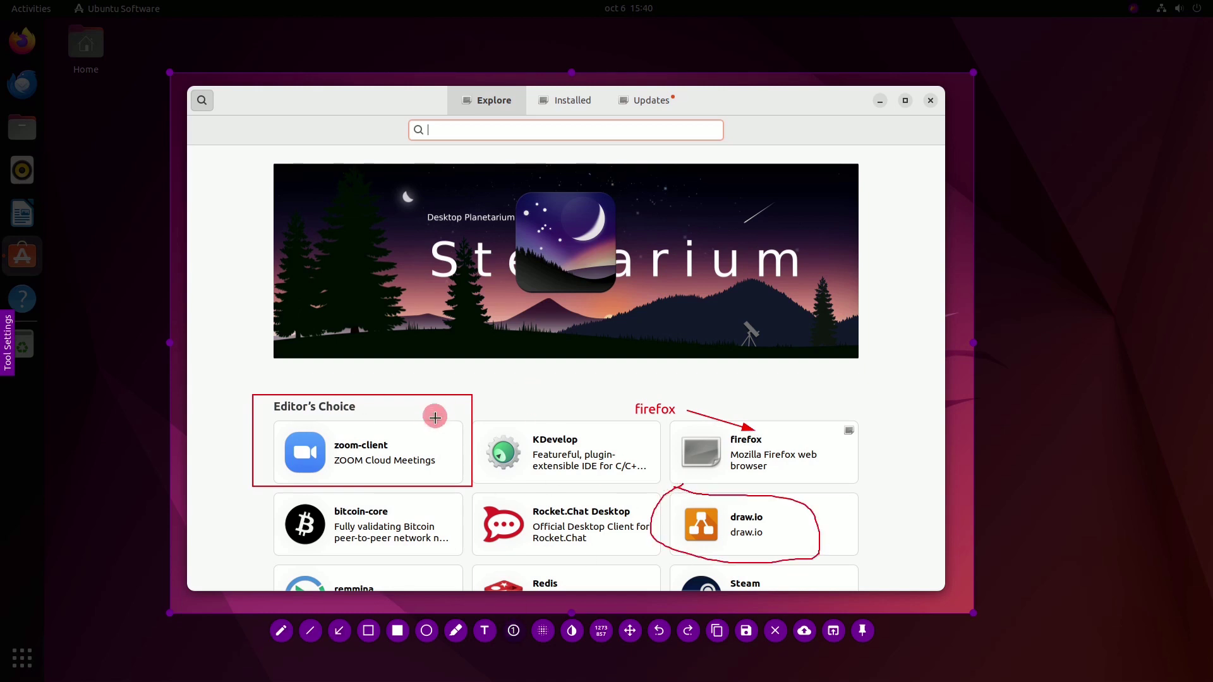
pyautogui.click(788, 411)
pyautogui.click(787, 524)
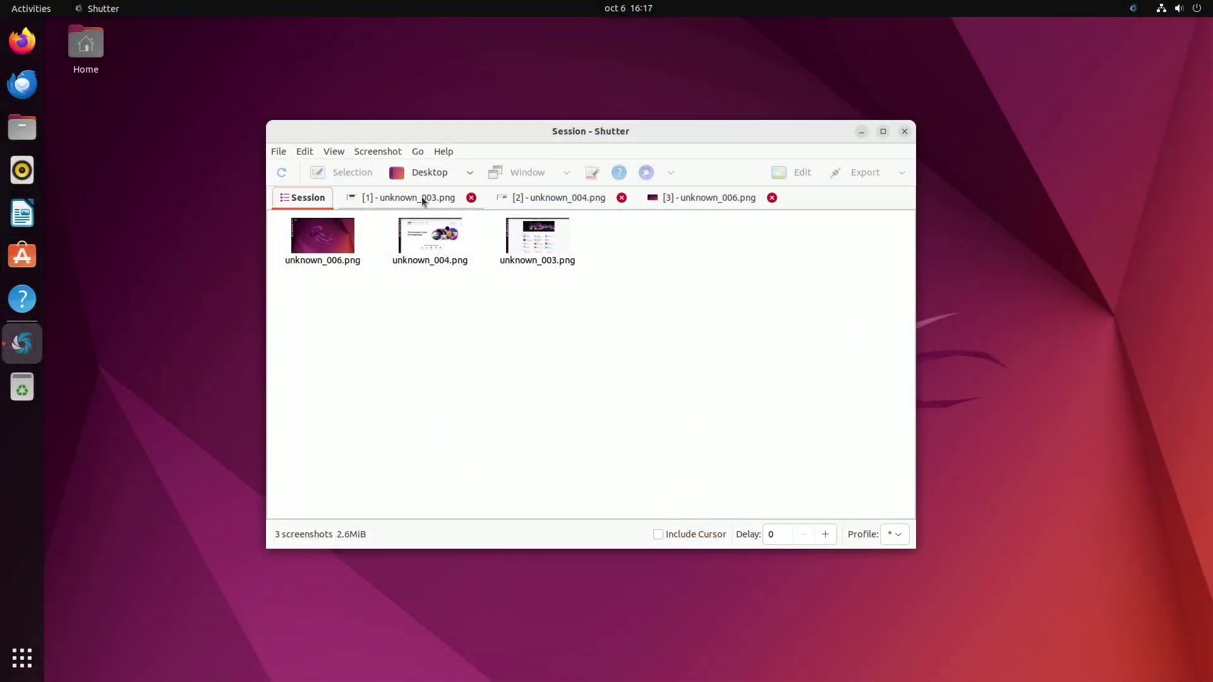
# Step: View screenshots unknown_003.png, unknown_004.png and unknown_006.png in turn
pyautogui.click(422, 200)
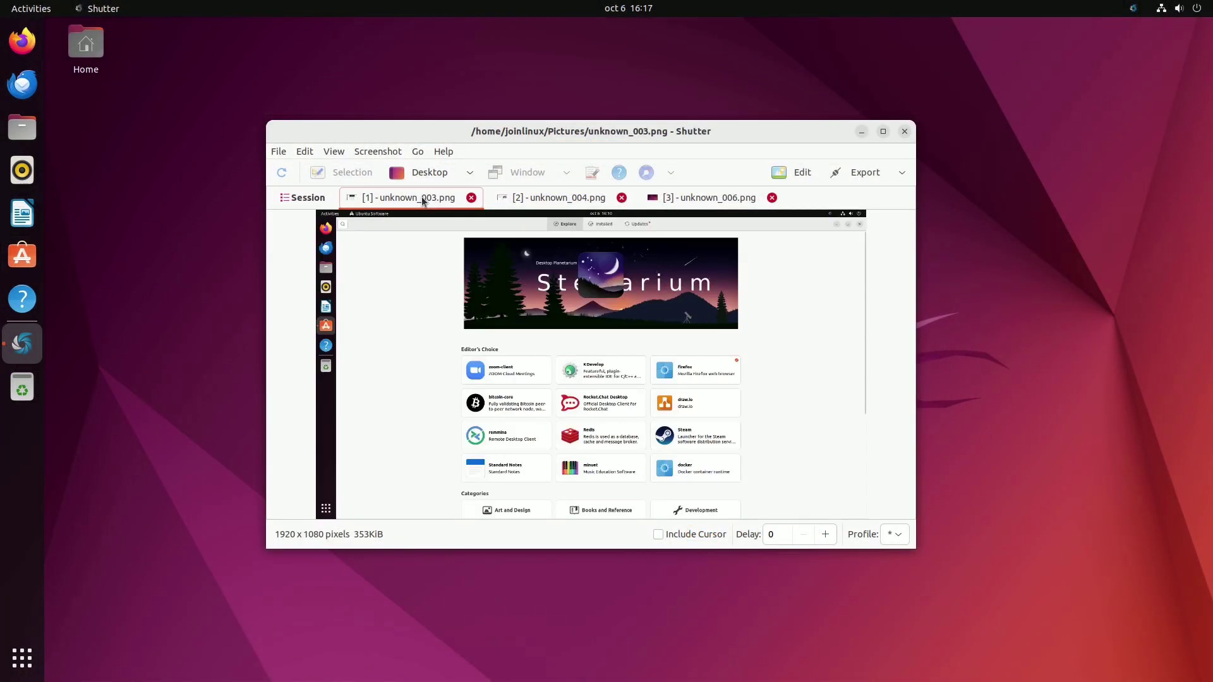
pyautogui.click(567, 201)
pyautogui.click(688, 198)
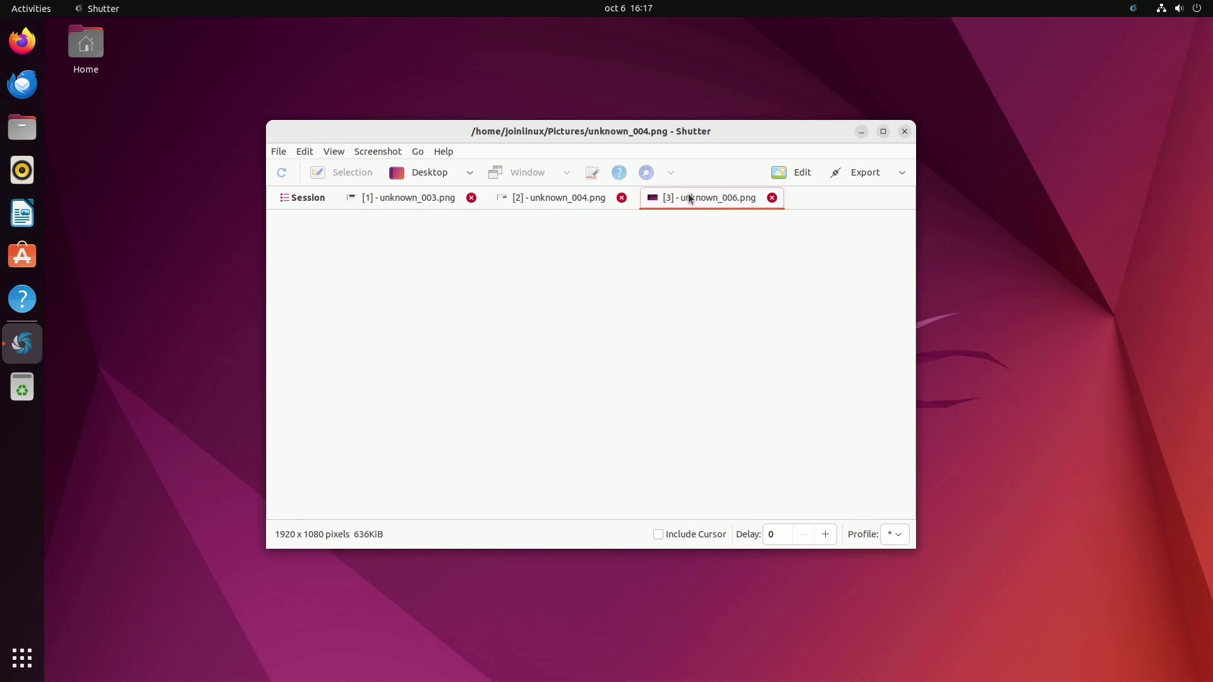
# Step: Check the upload accounts in Export's Choose account list, then close without changes
pyautogui.click(873, 175)
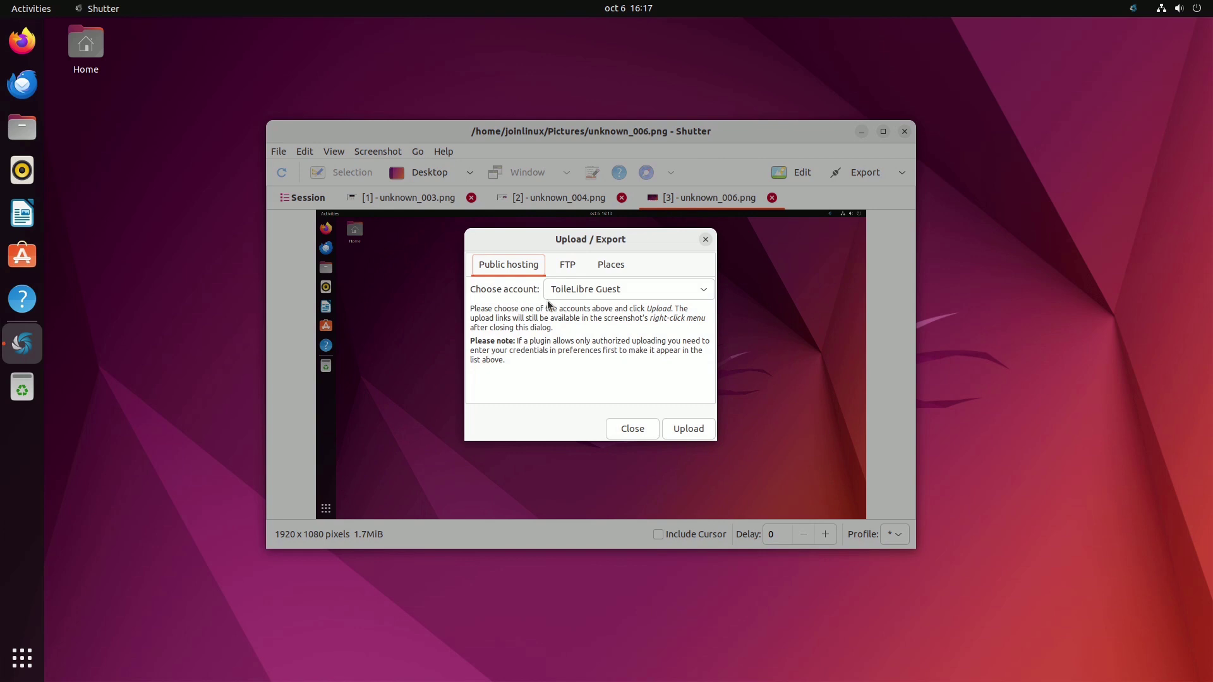
pyautogui.click(582, 288)
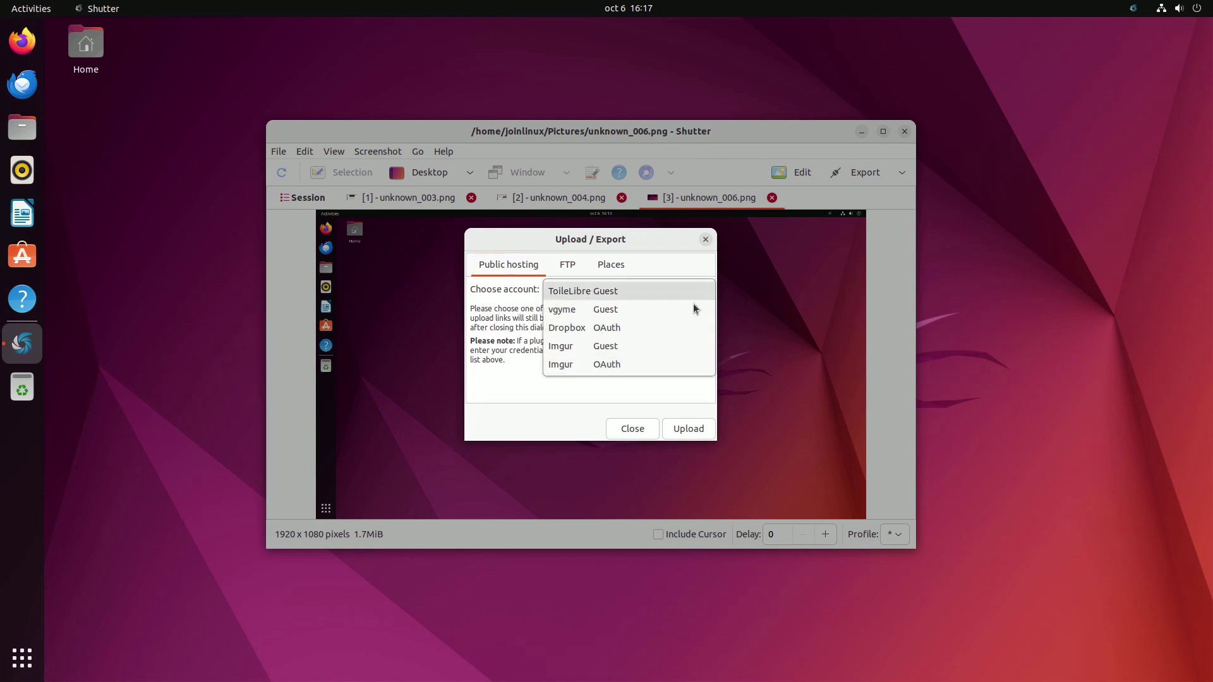
pyautogui.click(639, 429)
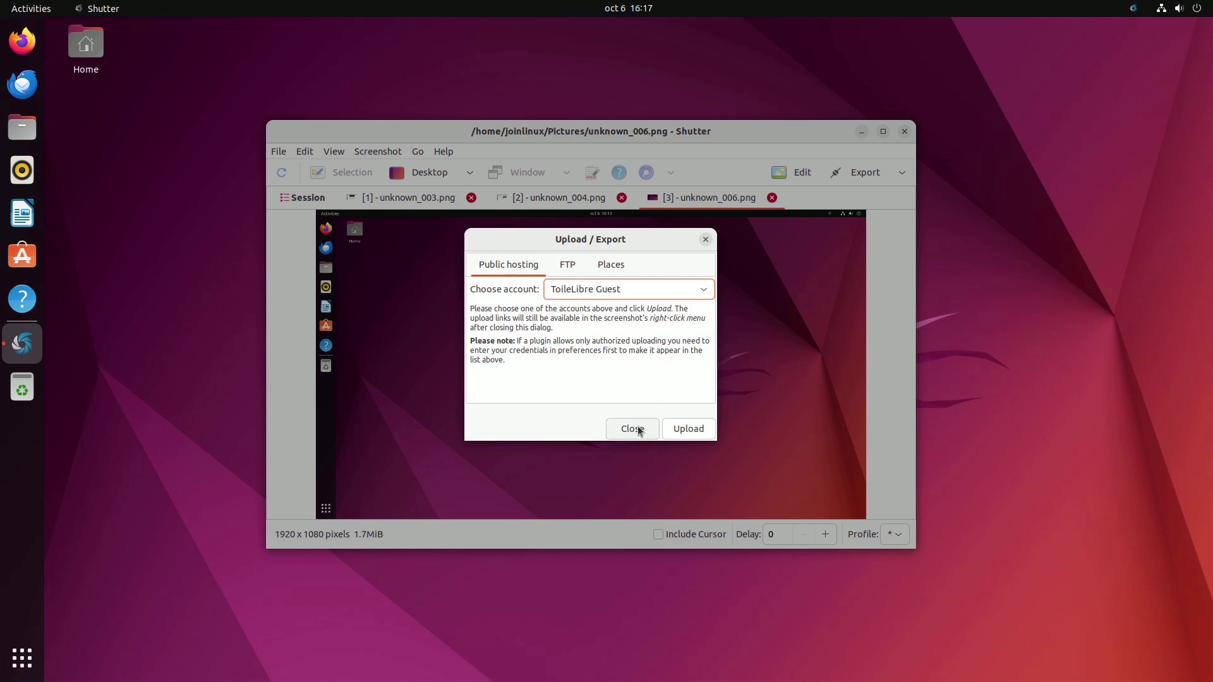
pyautogui.click(639, 429)
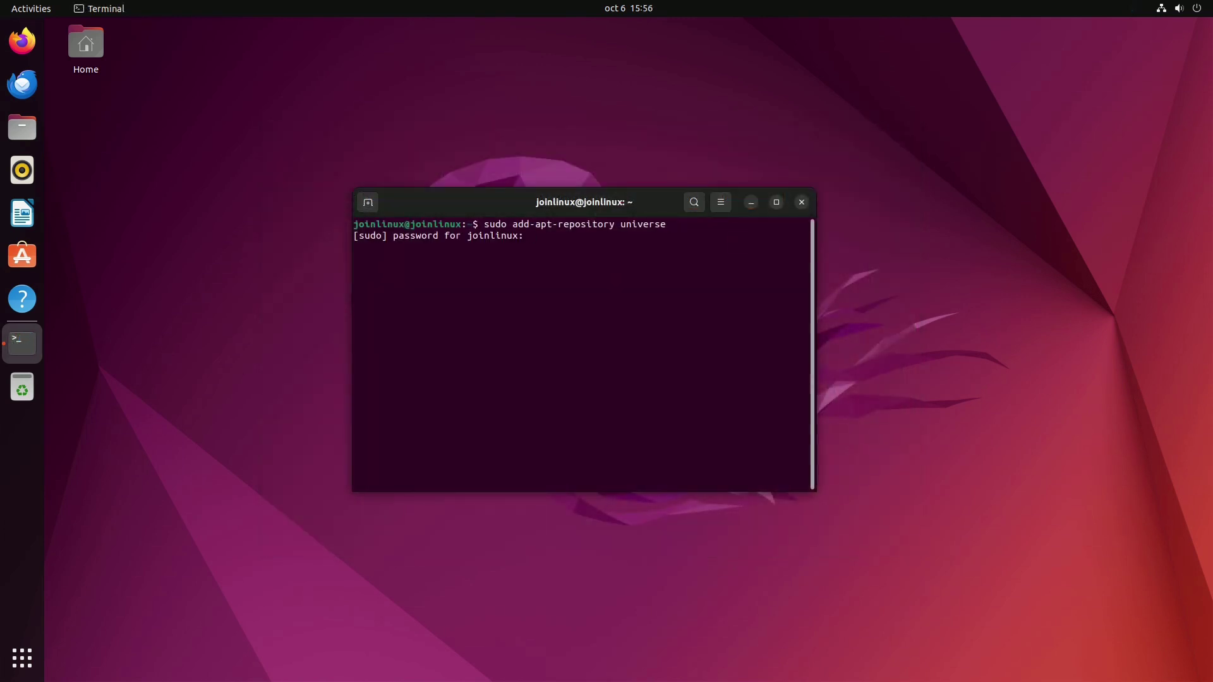
# Step: Finish adding the universe repository, then run sudo apt install shutter, confirming with y
pyautogui.press('Return')
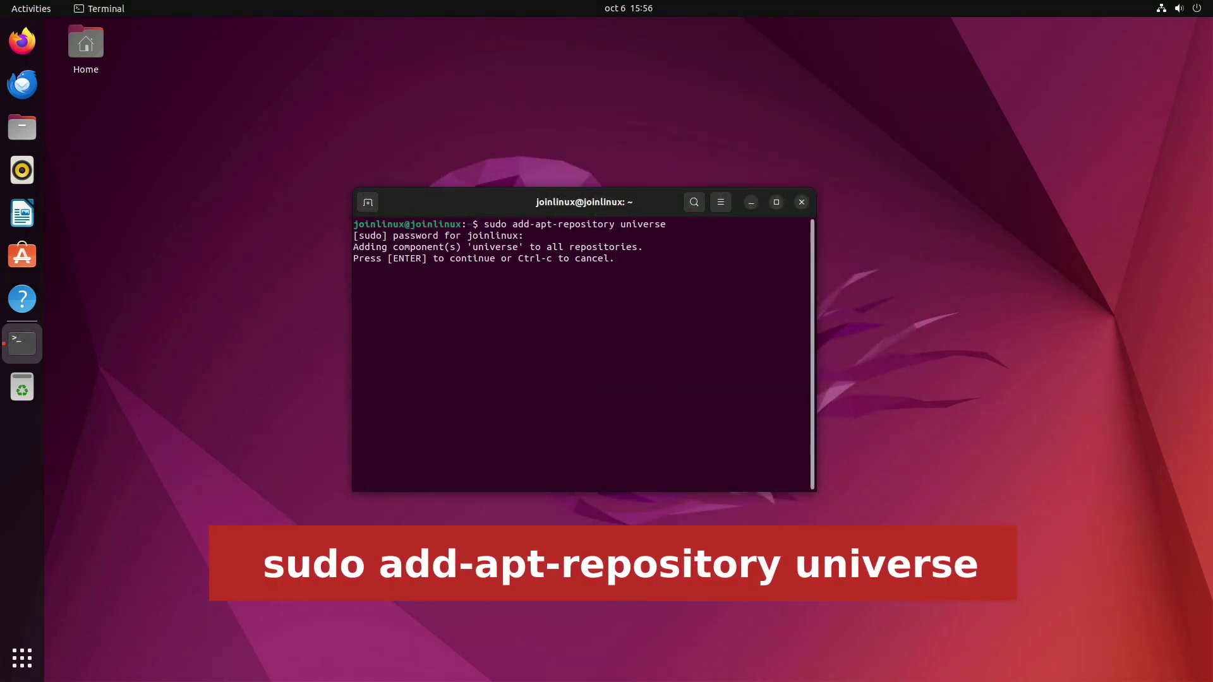
pyautogui.press('Return')
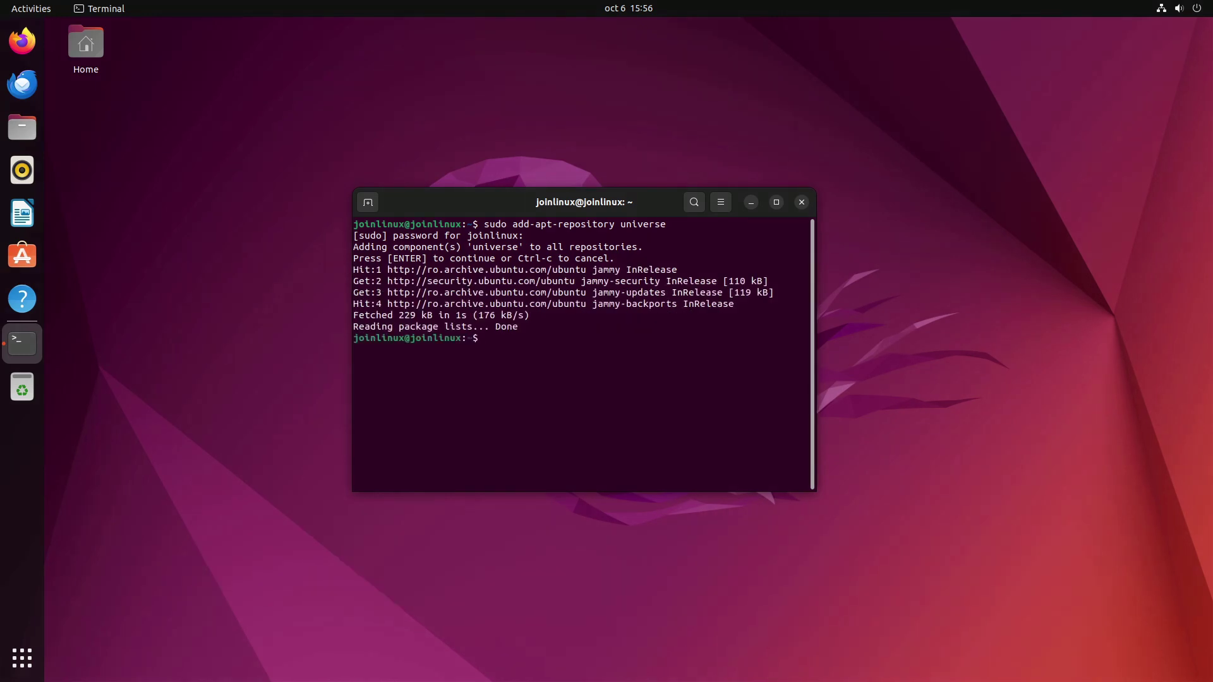
pyautogui.write('sud')
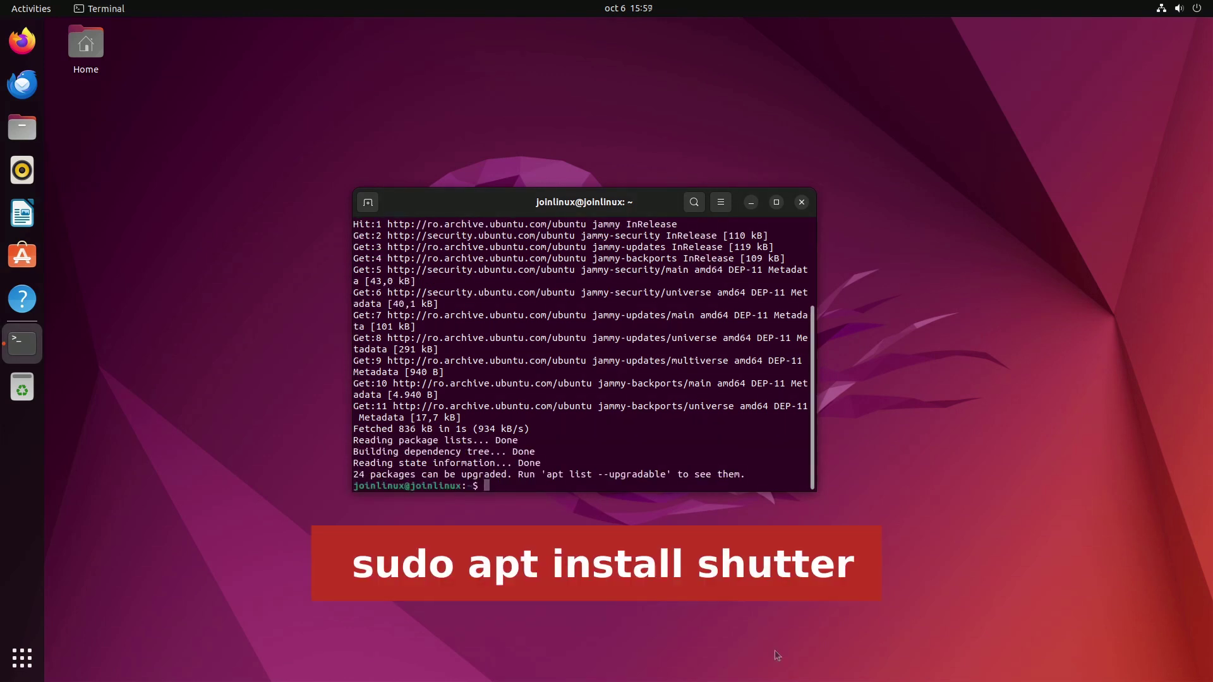
pyautogui.write('sudo apt install shutter')
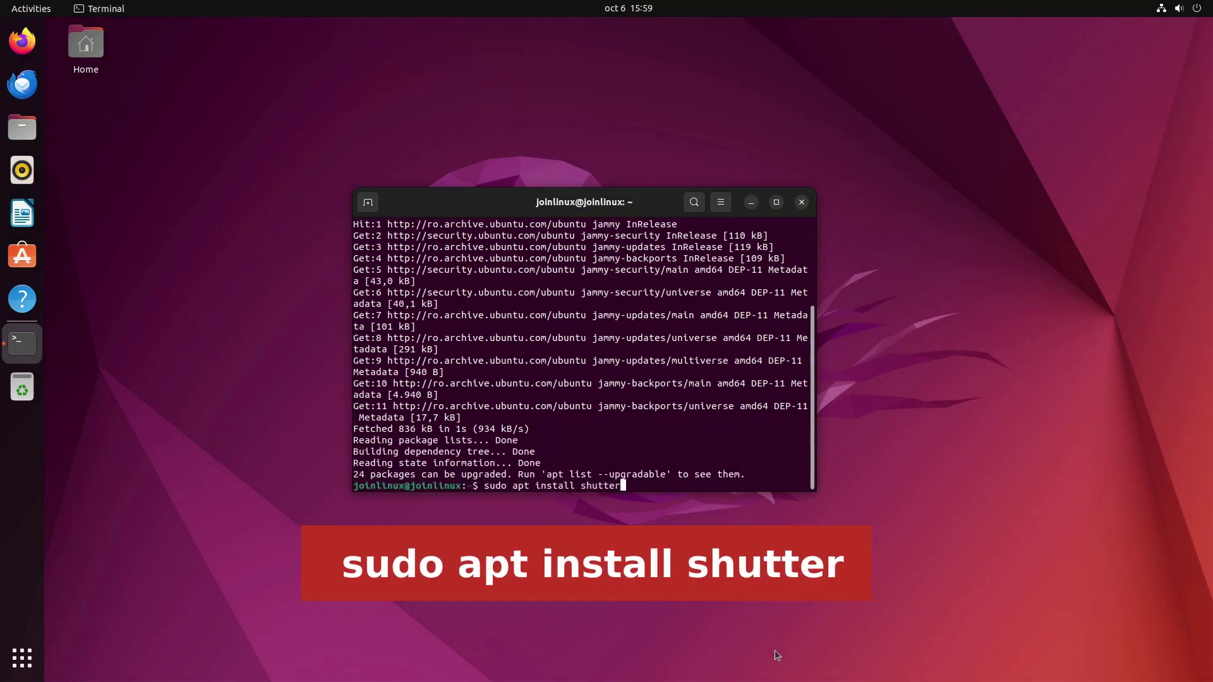
pyautogui.press('Return')
pyautogui.write('y')
pyautogui.press('Return')
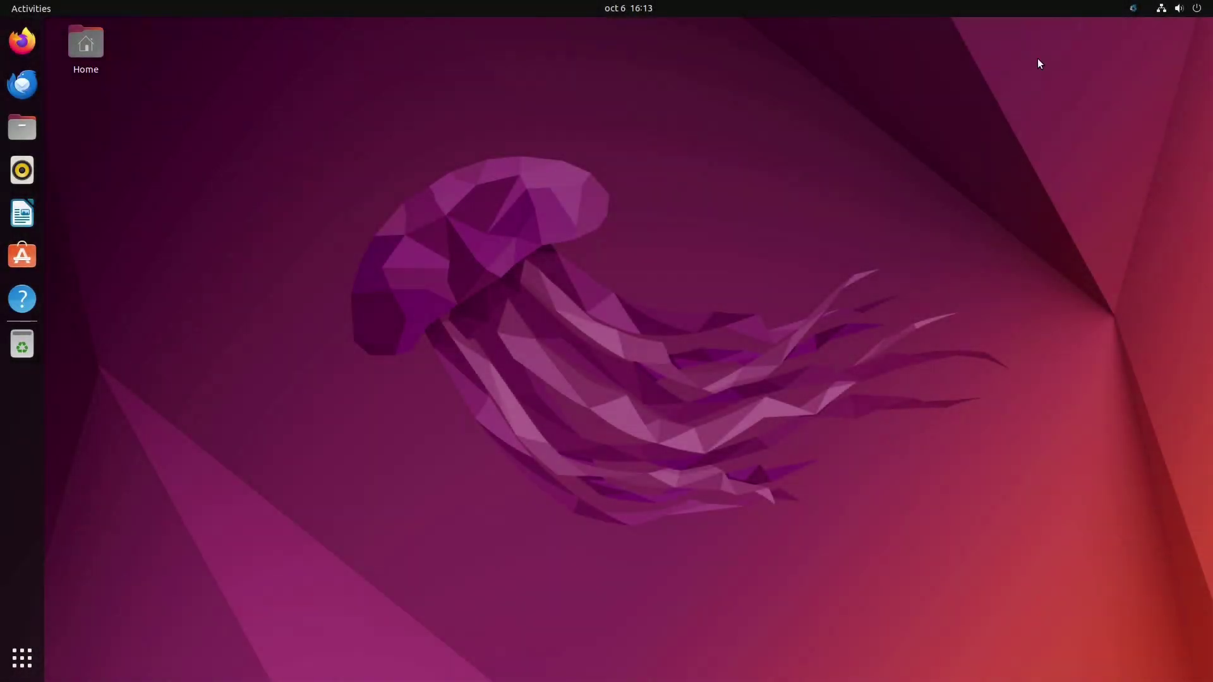
# Step: Capture the full desktop from Shutter's main window as unknown_006.png, then view unknown_004.png
pyautogui.click(1128, 13)
pyautogui.click(1112, 37)
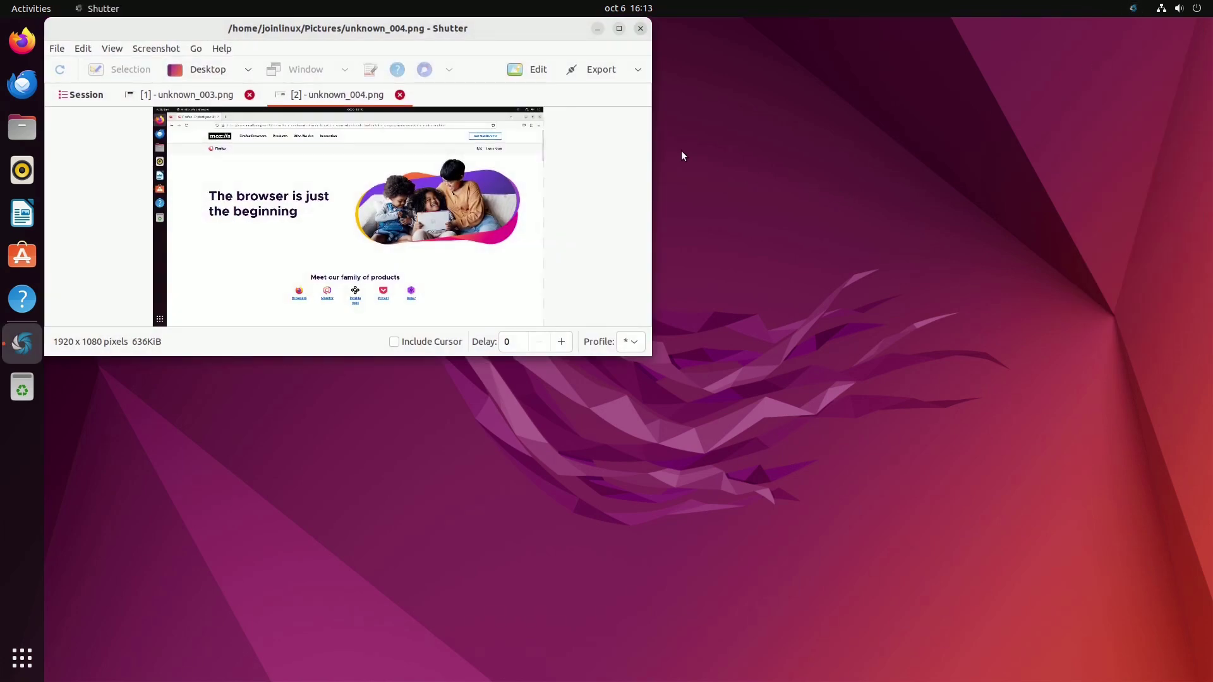
pyautogui.moveTo(525, 29); pyautogui.dragTo(682, 155)
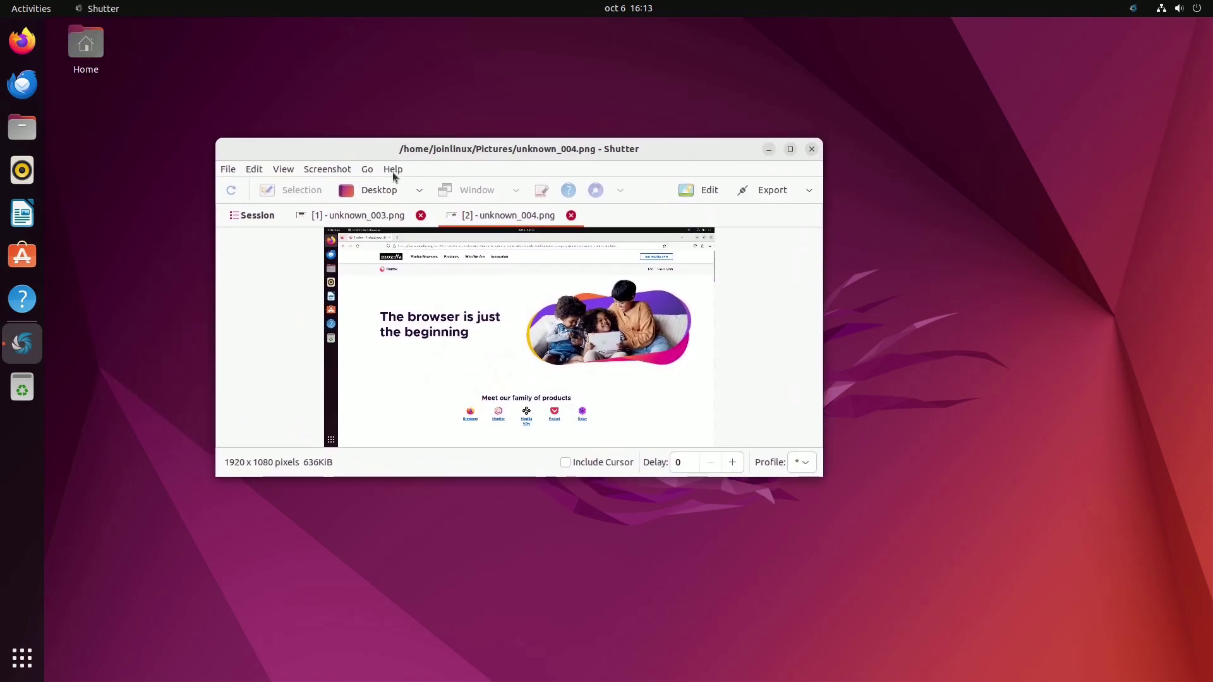
pyautogui.click(379, 190)
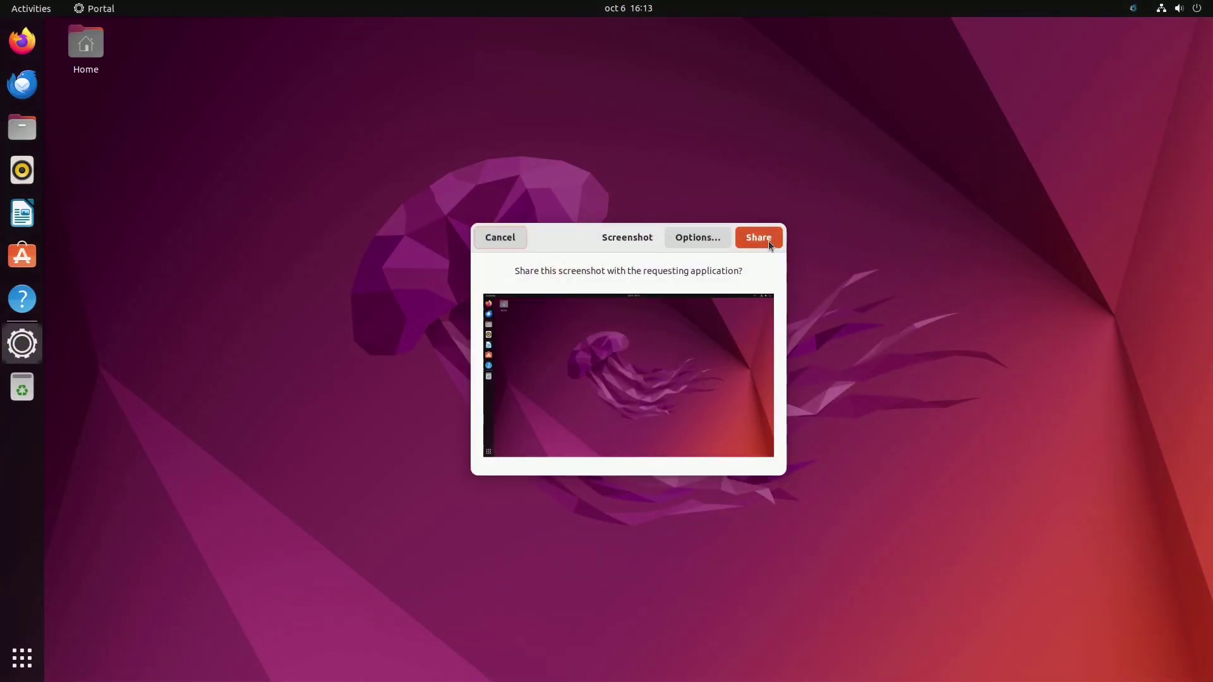
pyautogui.click(769, 240)
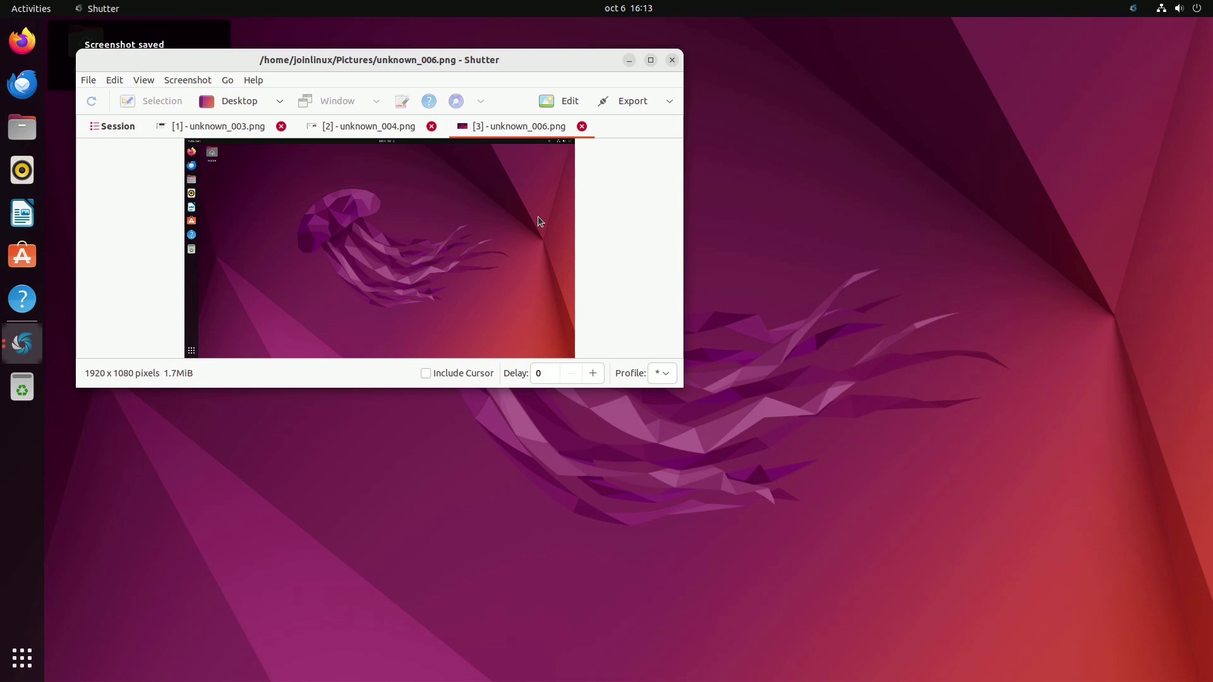
pyautogui.moveTo(487, 61); pyautogui.dragTo(673, 158)
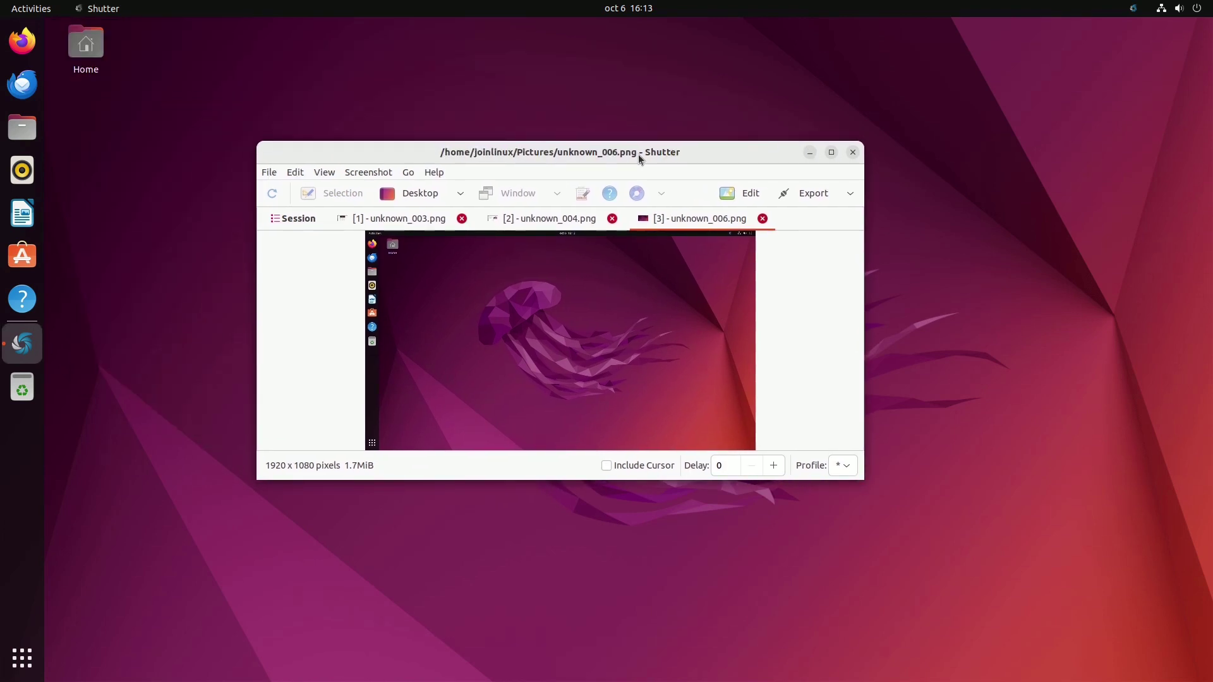
pyautogui.click(556, 218)
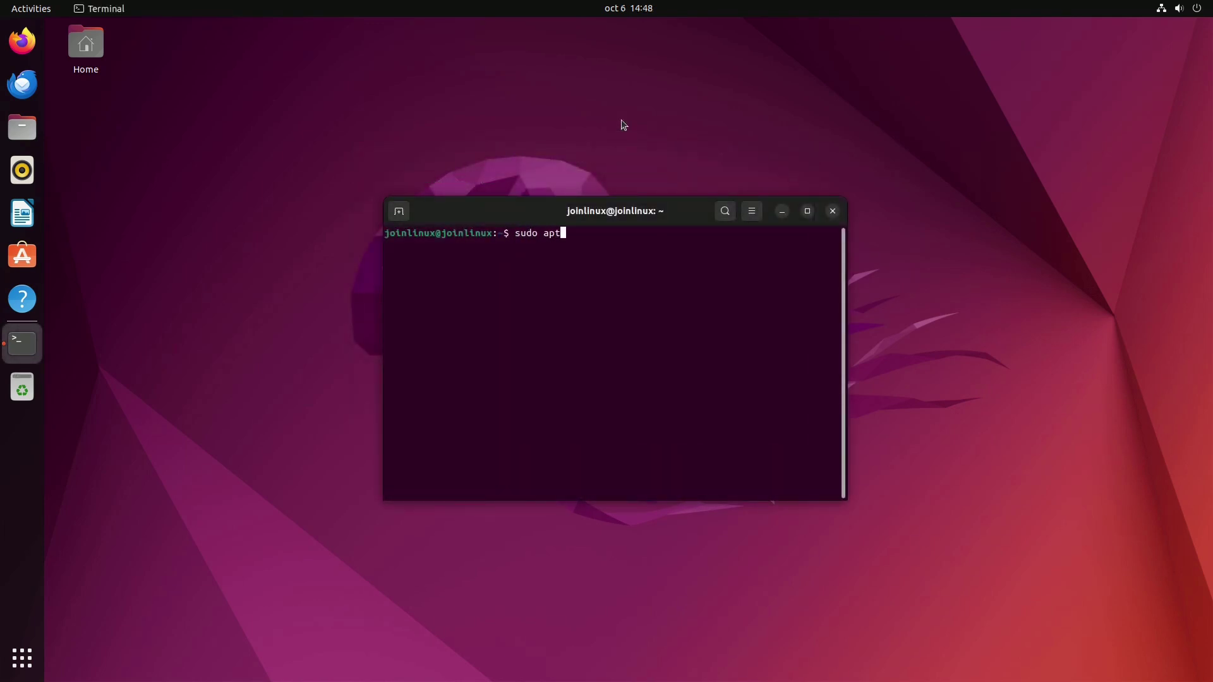
# Step: Install gnome-screenshot, then take full-screen, window (-w) and area (-a) screenshots
pyautogui.write('gnom')
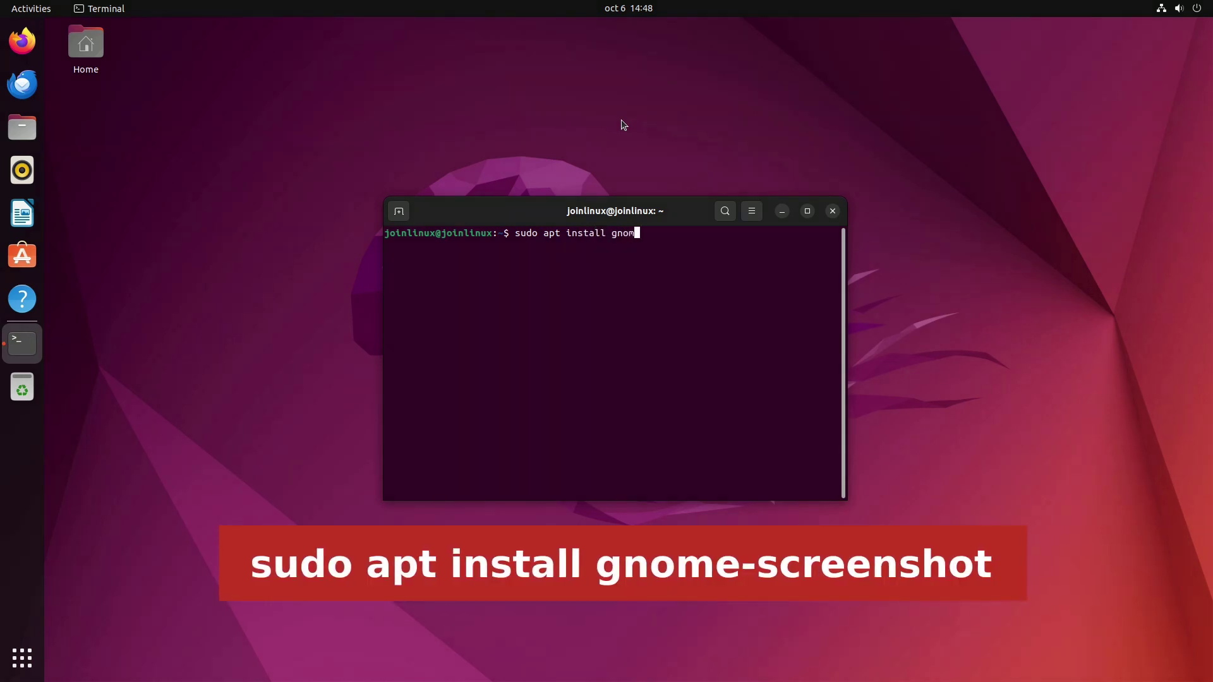
pyautogui.write('e-screenshot')
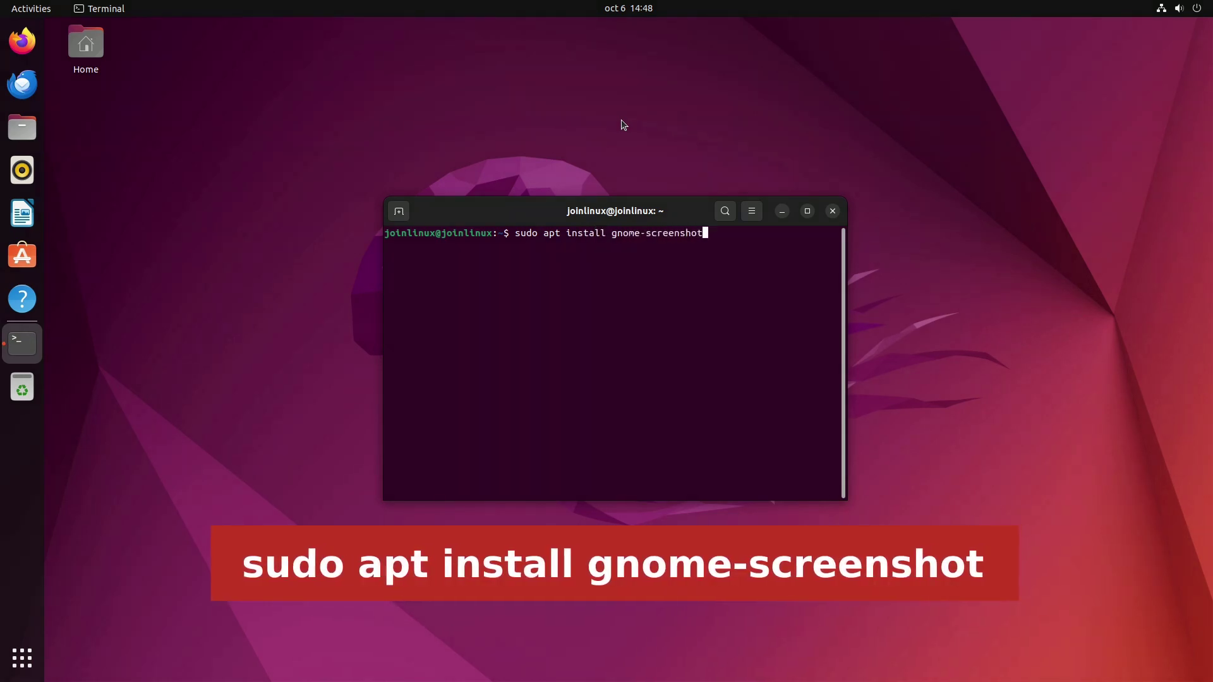
pyautogui.press('Return')
pyautogui.press('Return')
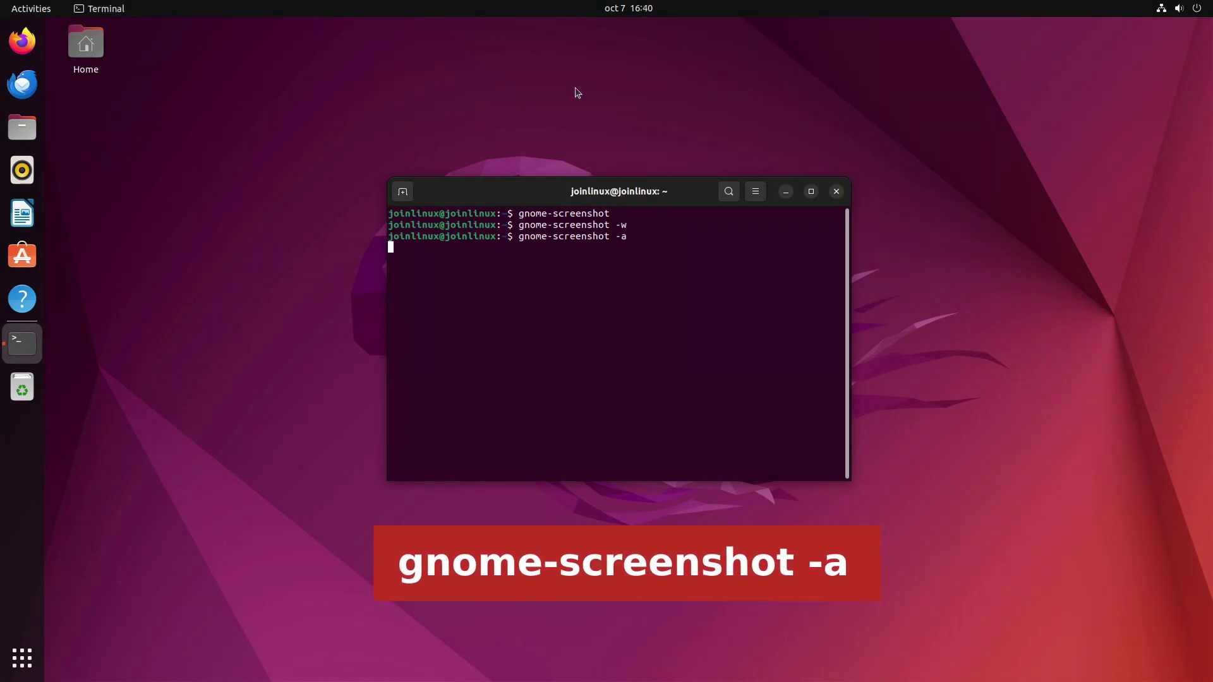
pyautogui.moveTo(250, 55); pyautogui.dragTo(1053, 589)
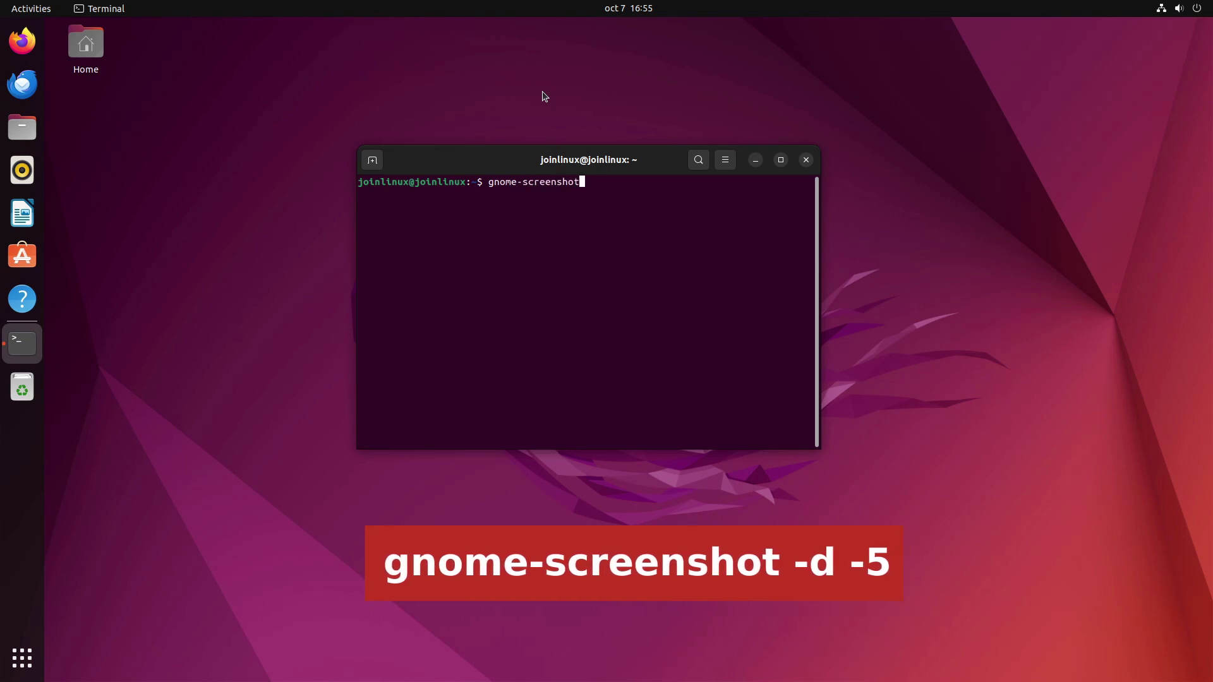
# Step: Run gnome-screenshot -d -5 to take a delayed screenshot
pyautogui.write('-d -5')
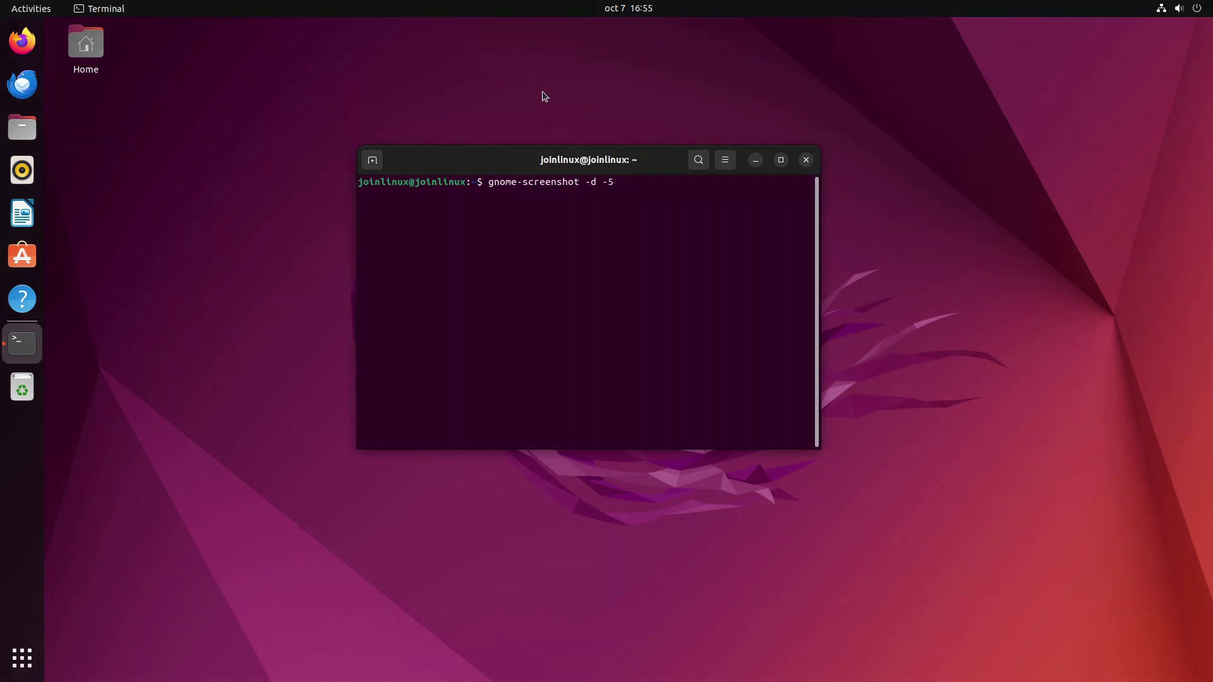
pyautogui.press('Return')
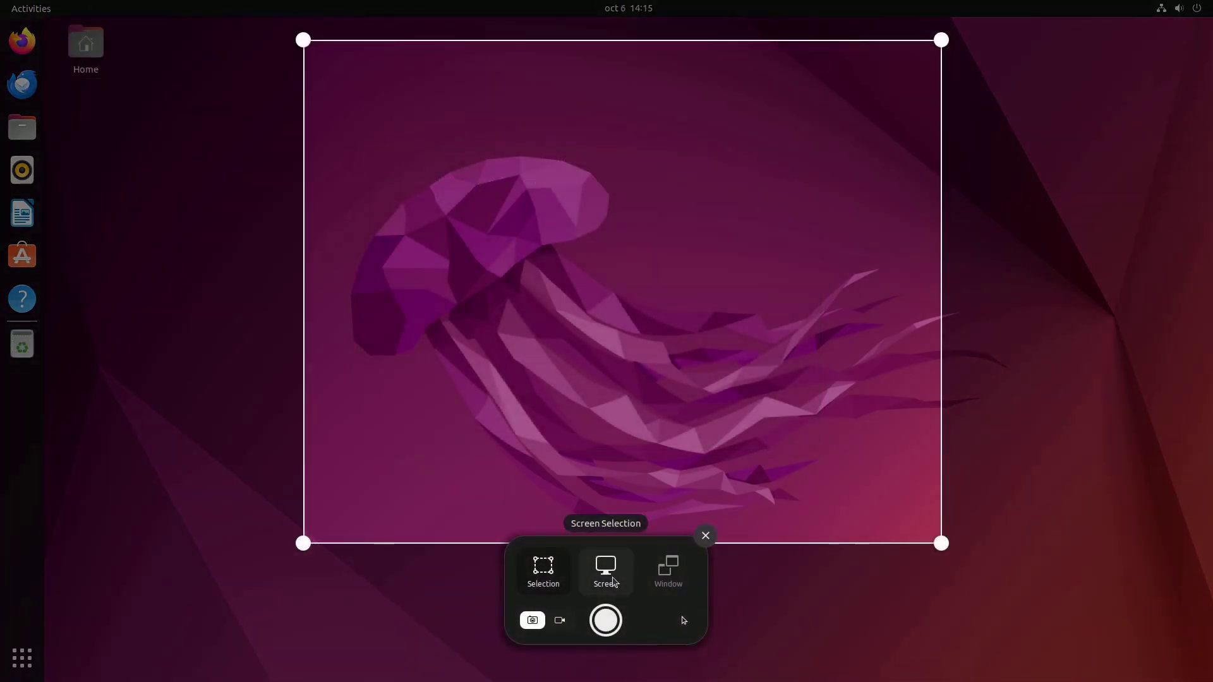
# Step: Capture the whole screen and draw an arrow to Pictures labelled 'my pics'
pyautogui.click(605, 575)
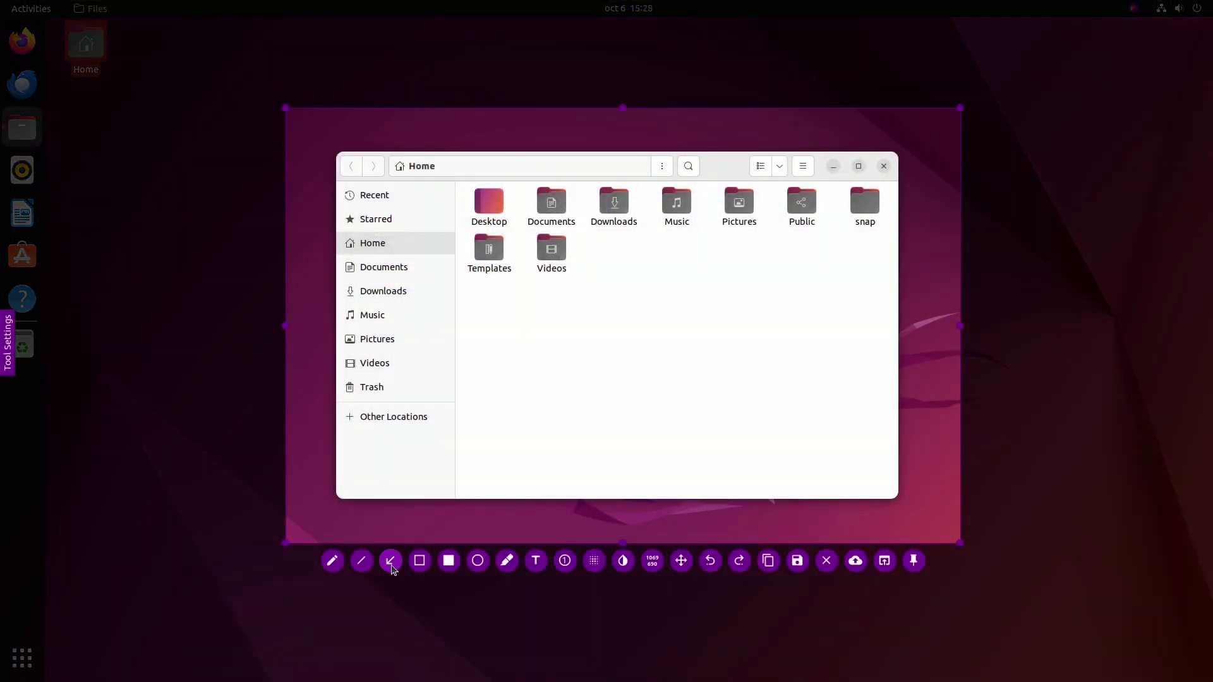
pyautogui.moveTo(725, 300); pyautogui.dragTo(735, 235)
pyautogui.press('t')
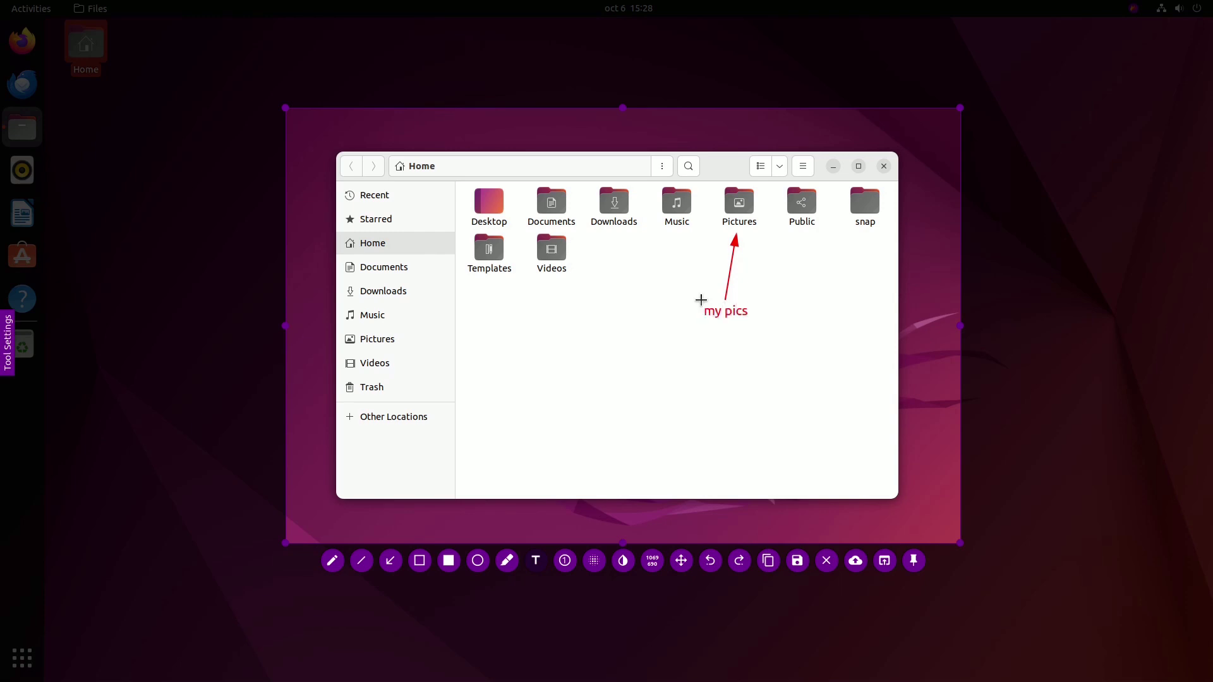
pyautogui.click(419, 560)
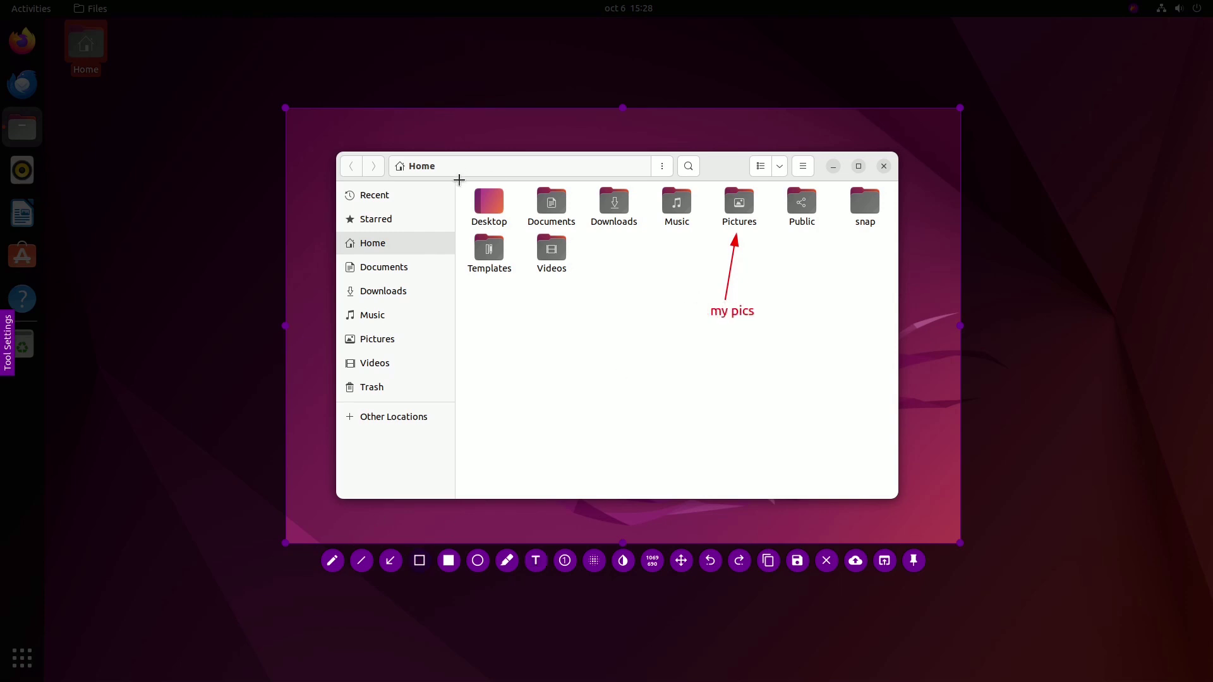
# Step: Box the Desktop to Videos folders and loop the sidebar's Documents to Trash entries
pyautogui.moveTo(458, 176); pyautogui.dragTo(650, 287)
pyautogui.click(331, 560)
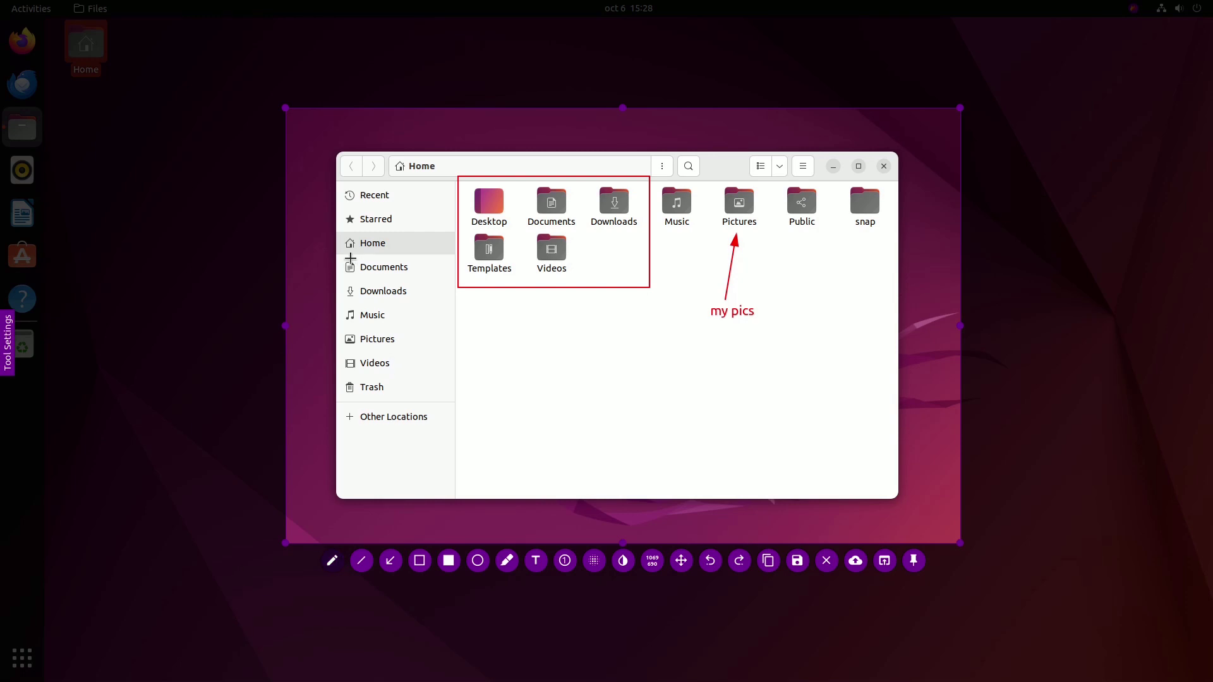
pyautogui.moveTo(343, 257)
pyautogui.mouseDown()
pyautogui.moveTo(439, 311)
pyautogui.moveTo(338, 364)
pyautogui.moveTo(344, 256)
pyautogui.mouseUp()
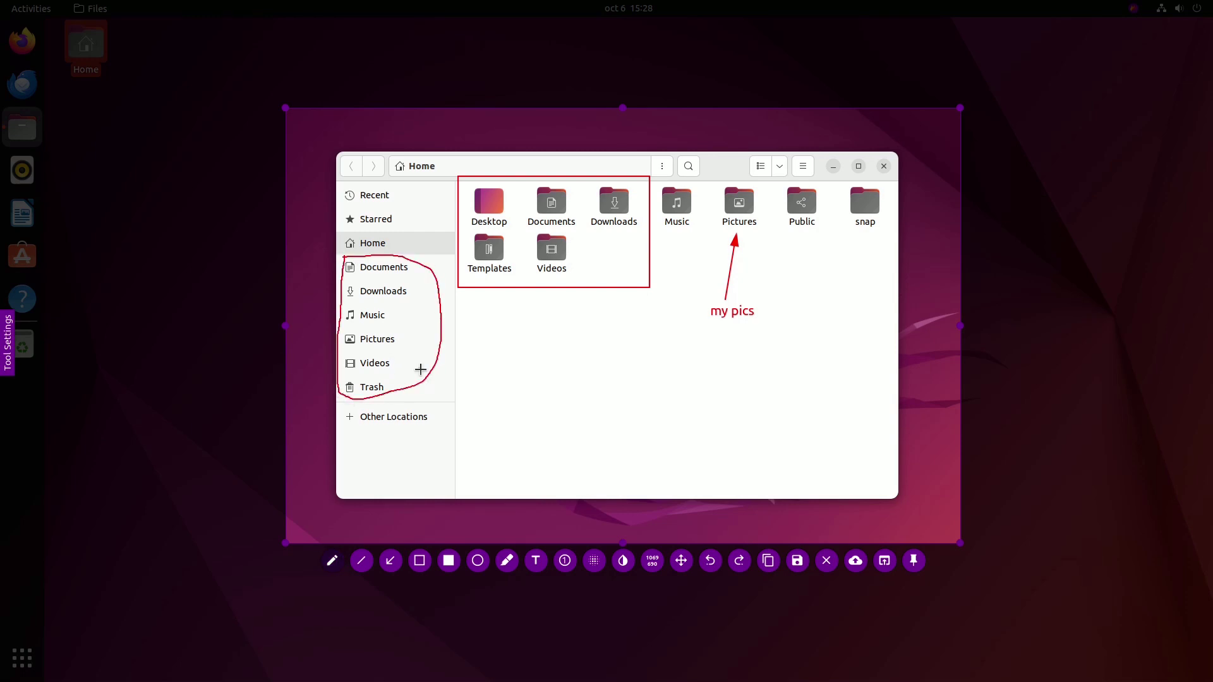
# Step: Place numbered markers 1-3, then switch GNOME Screenshot's capture area from Window to Selection
pyautogui.click(565, 561)
pyautogui.click(753, 289)
pyautogui.click(610, 261)
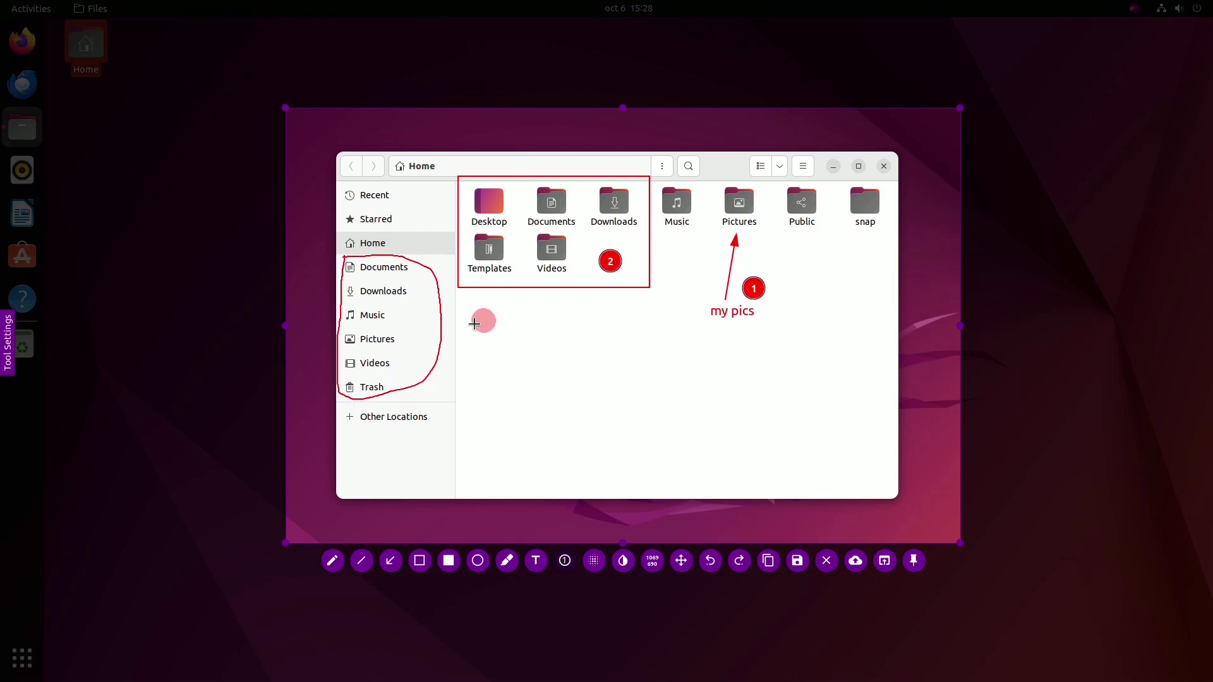
pyautogui.click(416, 336)
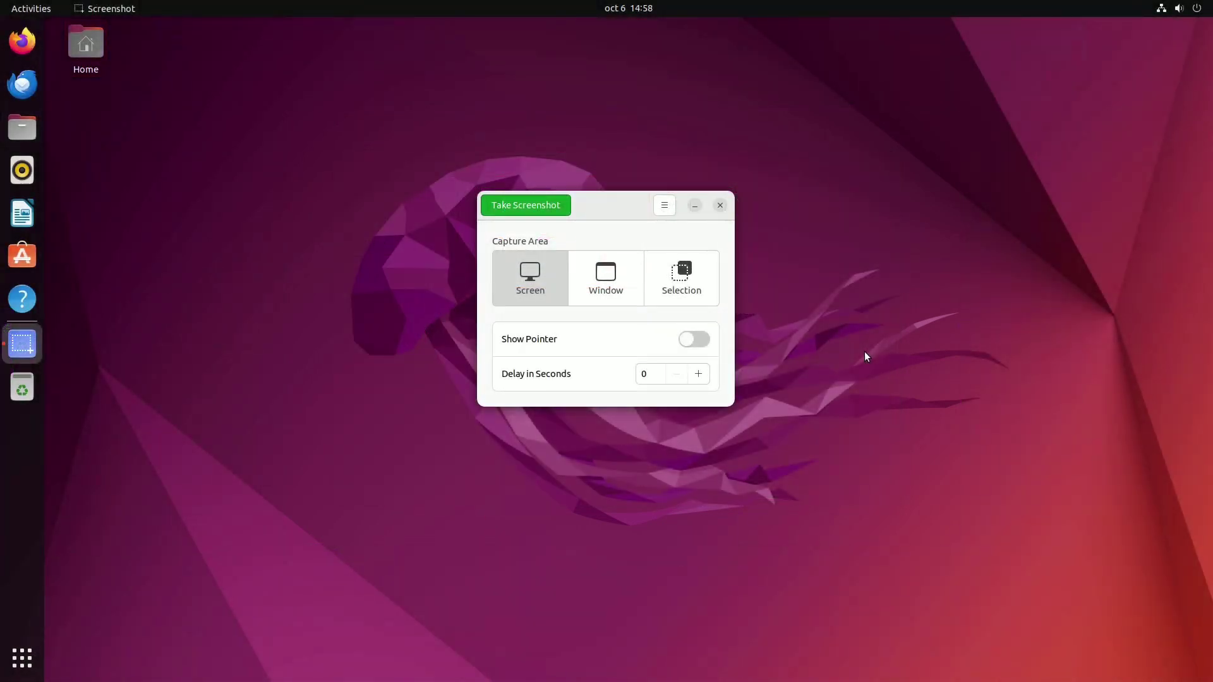
pyautogui.click(590, 280)
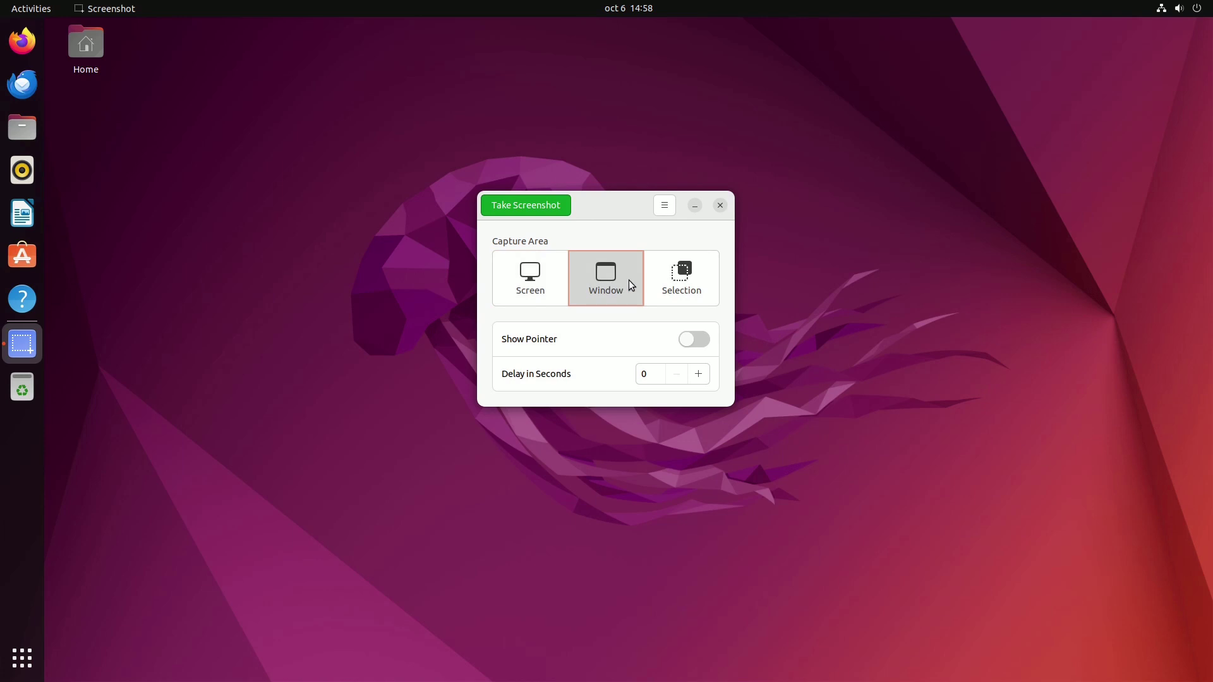
pyautogui.click(680, 282)
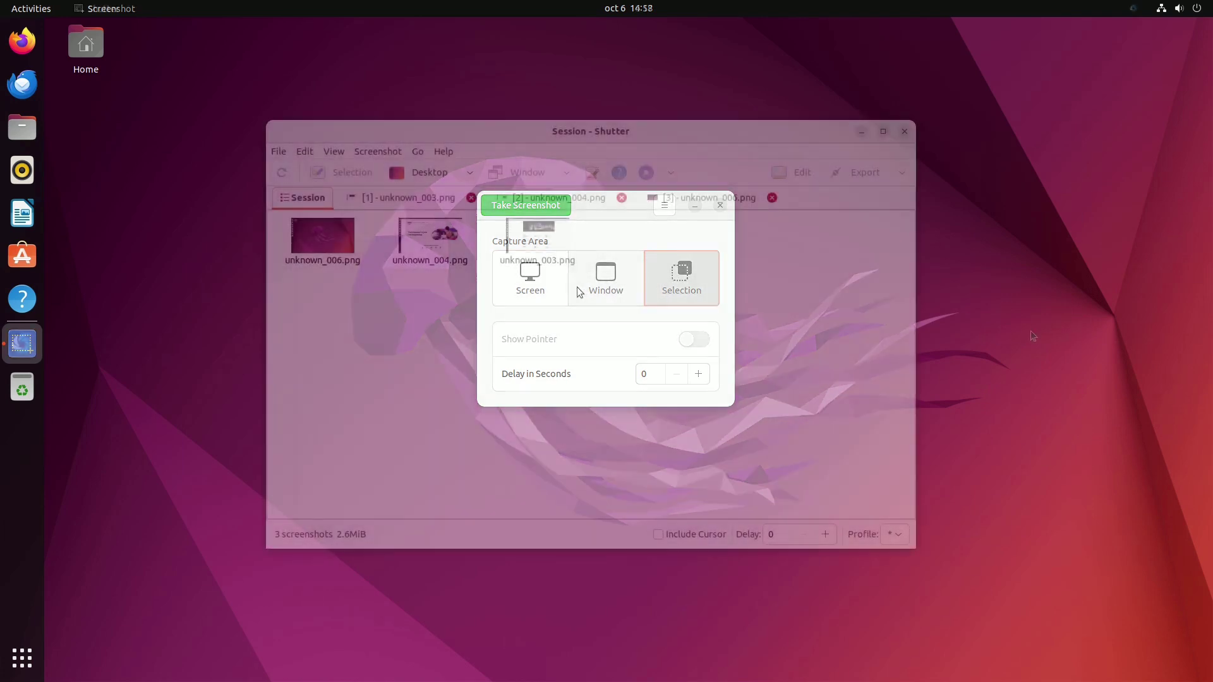